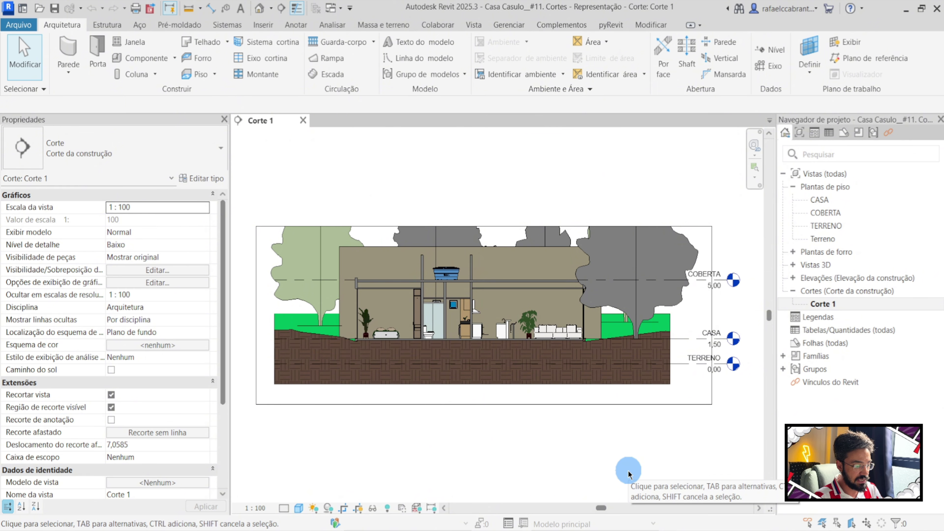
Step: Extend the section view's crop region upward past the treetops and hide the crop boundary
middle_drag(628, 474, 629, 439)
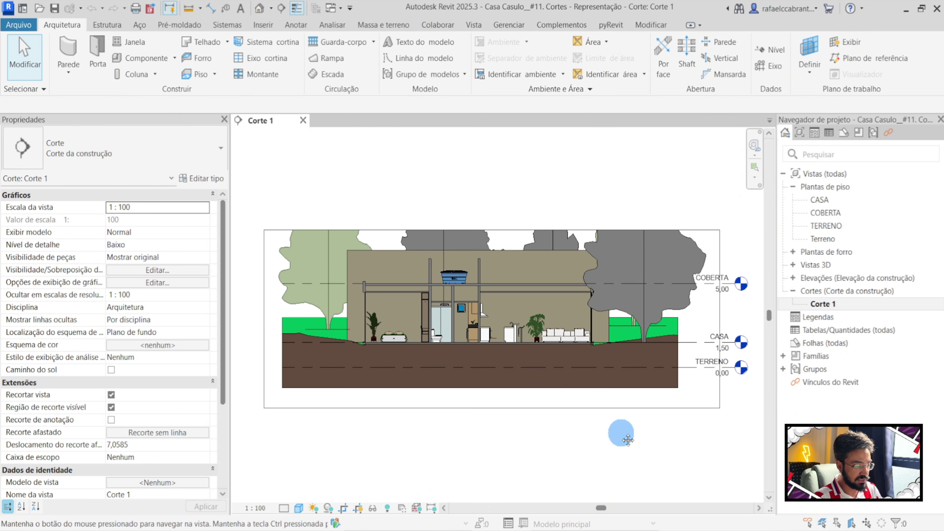
click(398, 408)
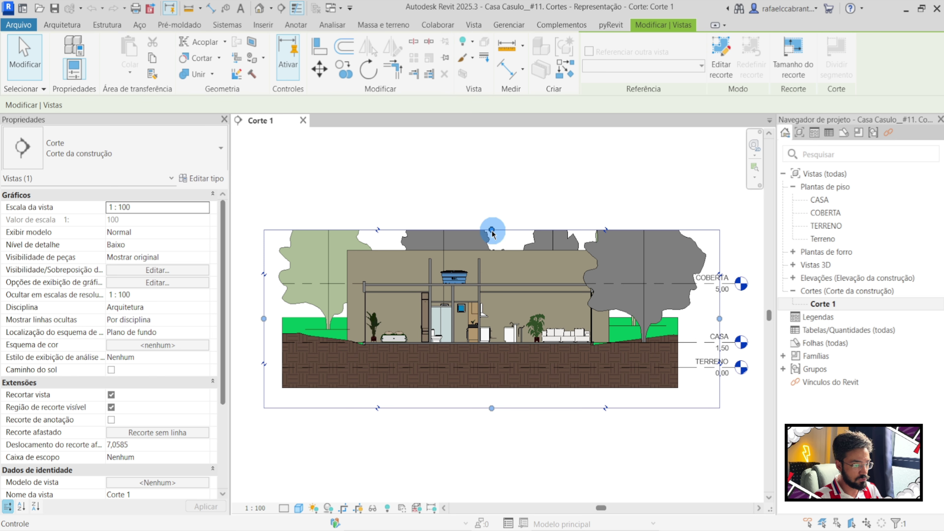
drag(492, 229, 496, 130)
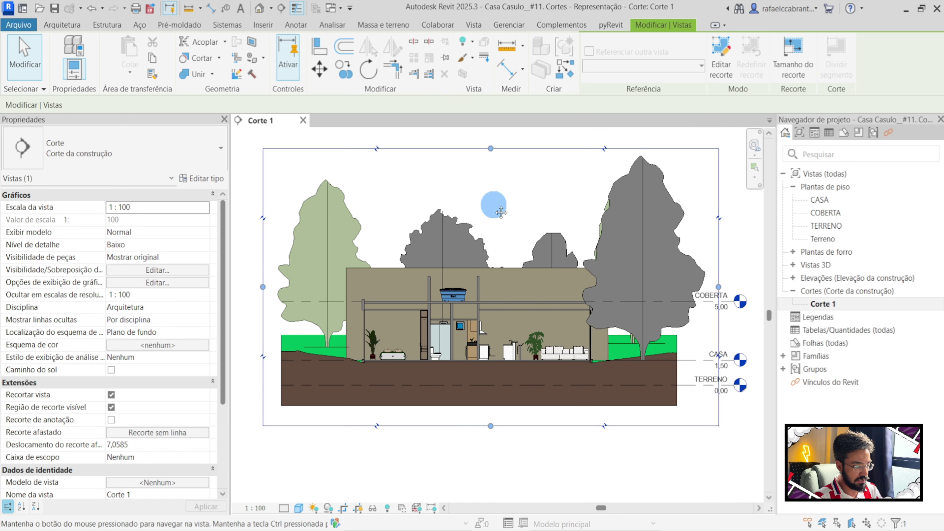
click(445, 446)
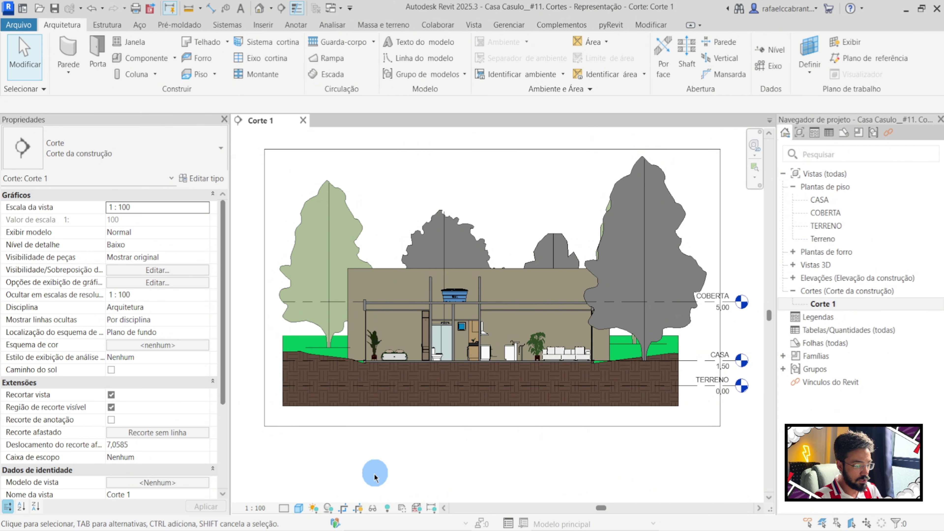
click(356, 512)
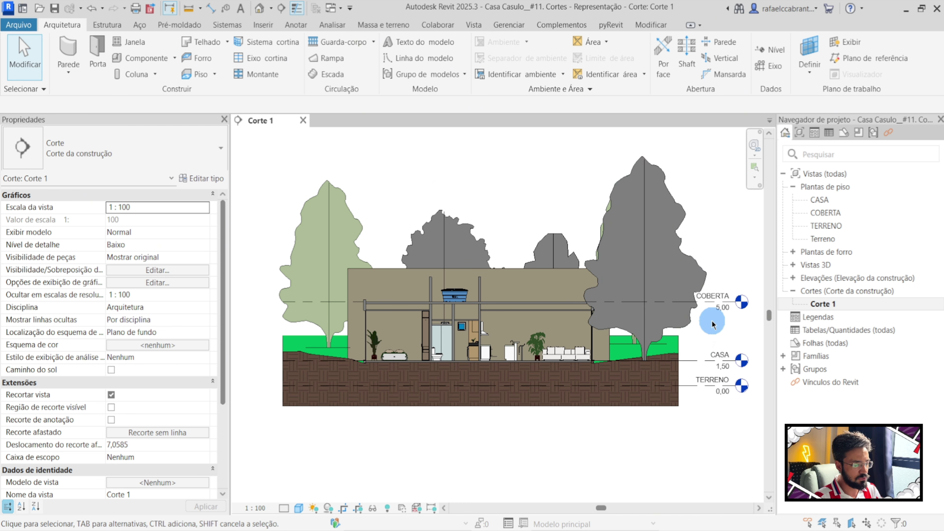
Step: Hide the whole levels category in the Corte 1 view, starting from the CASA level
click(702, 363)
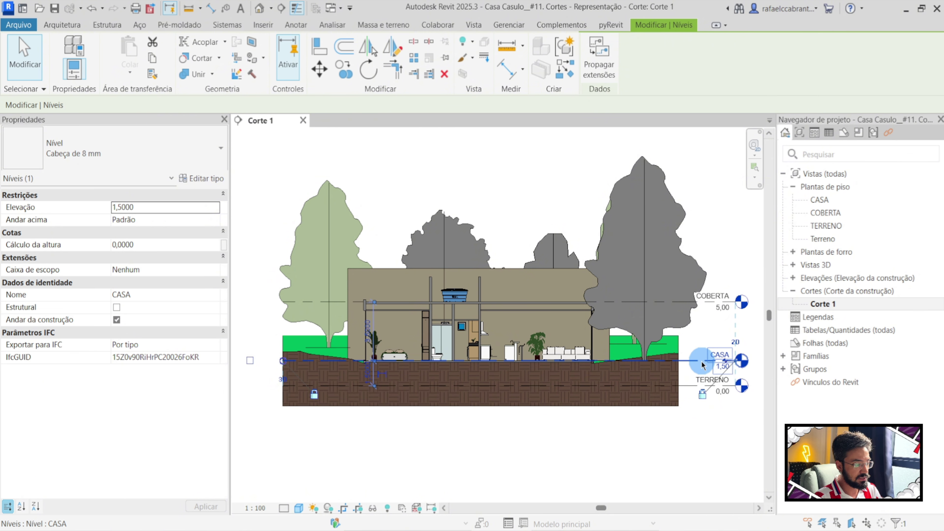
right_click(703, 364)
mouse_move(758, 273)
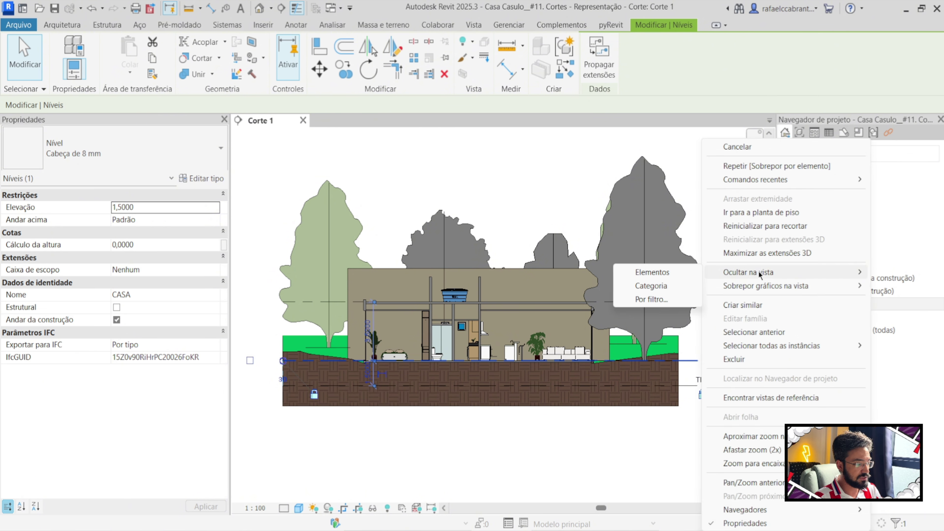
click(650, 286)
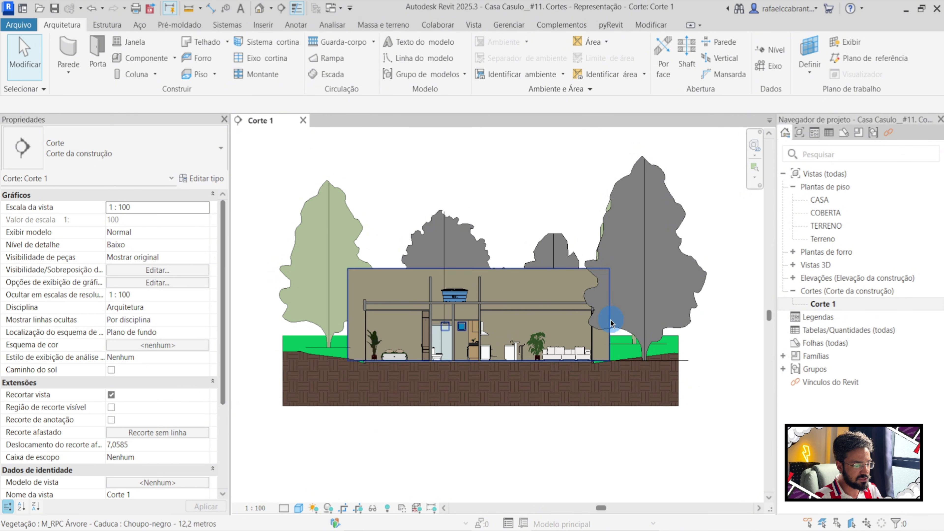
Step: Hide only the large gray tree overlapping the house's right side in this view, as an individual element
click(702, 277)
right_click(700, 276)
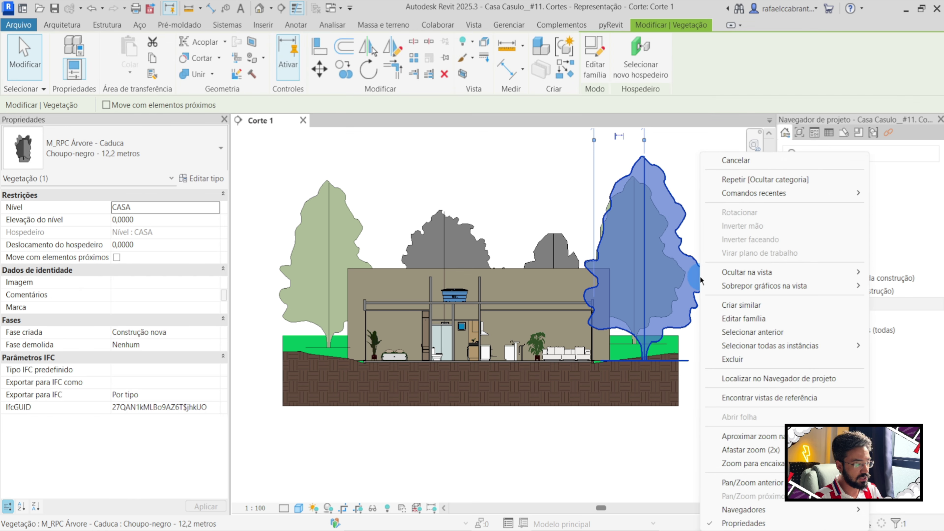
mouse_move(744, 273)
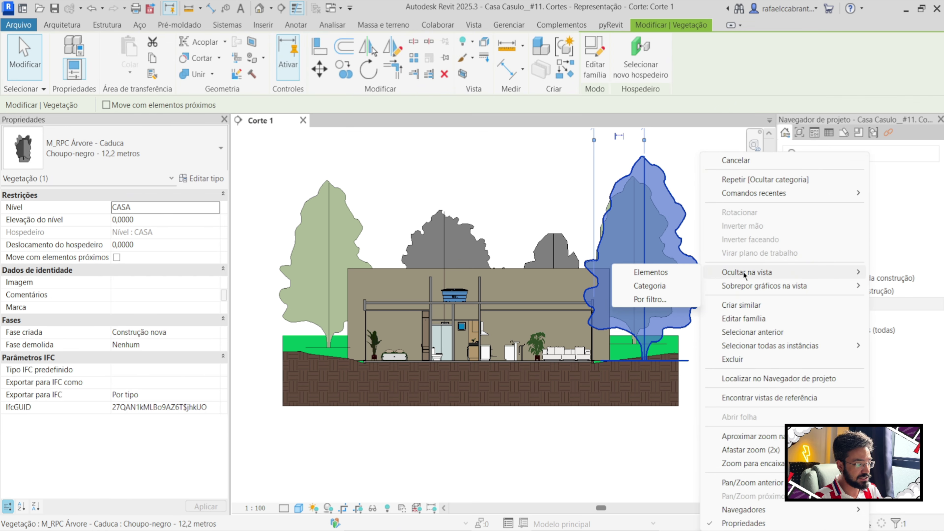
click(679, 272)
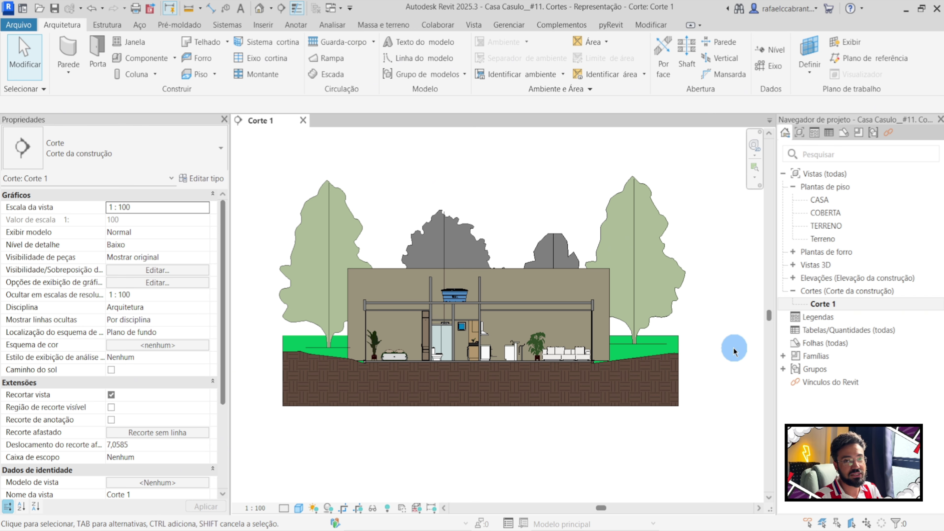
Step: Select the roof slab together with the cut wall at its left end and open their view graphic overrides by category
scroll(734, 348, up, 1)
middle_drag(731, 391, 744, 428)
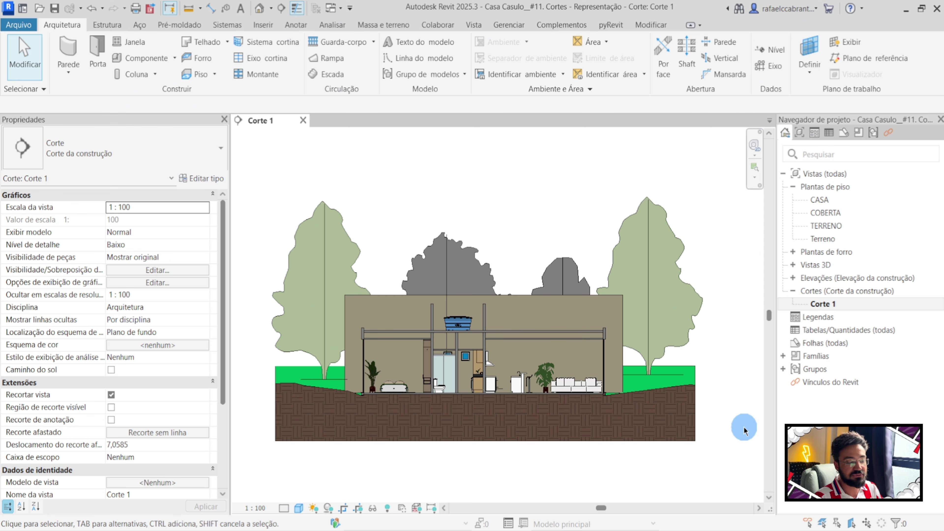
scroll(374, 347, up, 2)
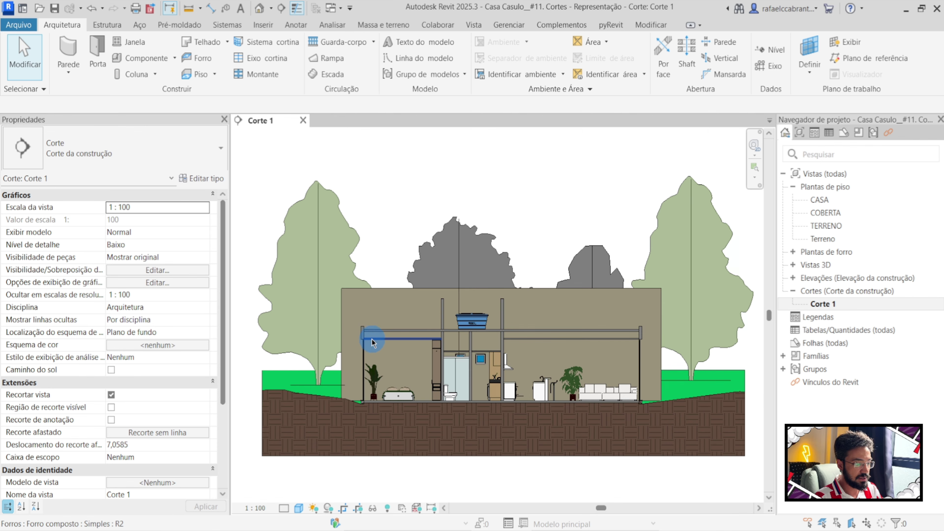
scroll(375, 348, up, 4)
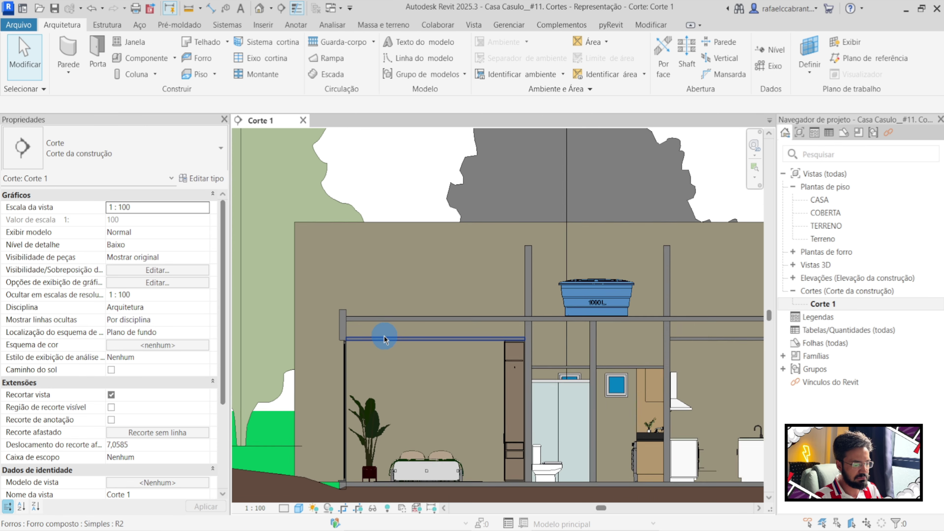
middle_drag(383, 327, 422, 219)
scroll(390, 267, up, 2)
click(422, 218)
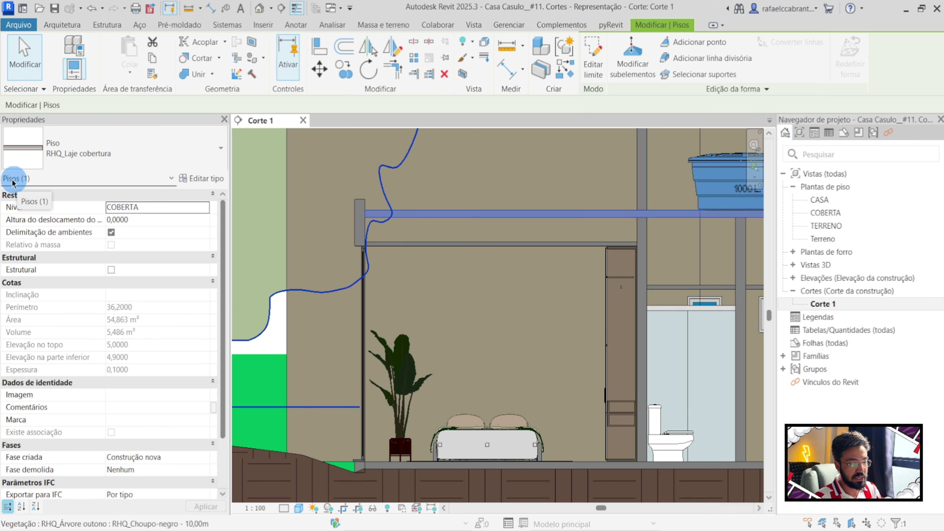
click(356, 218)
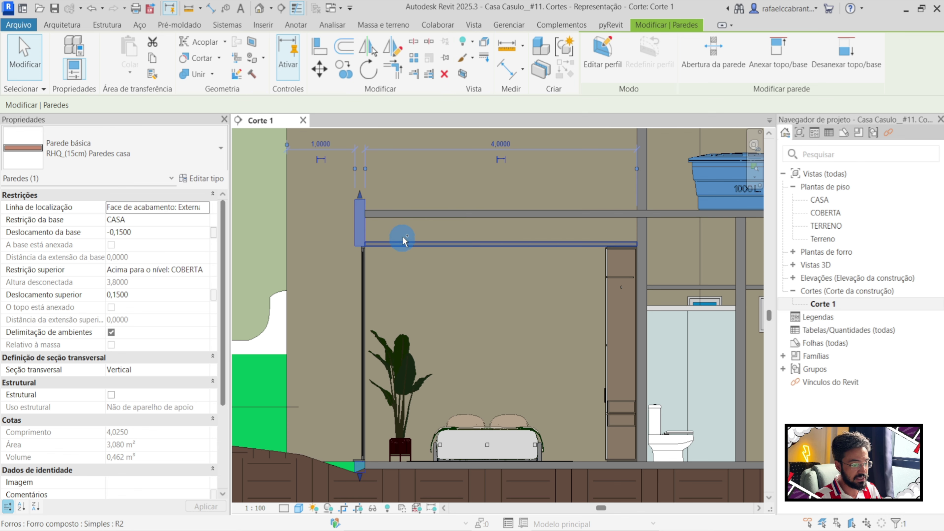
ctrl+click(422, 219)
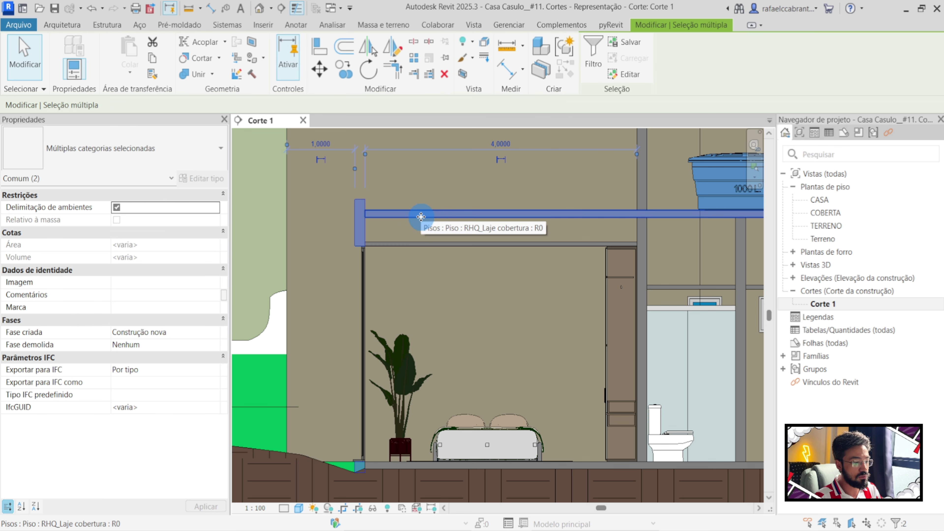
right_click(421, 217)
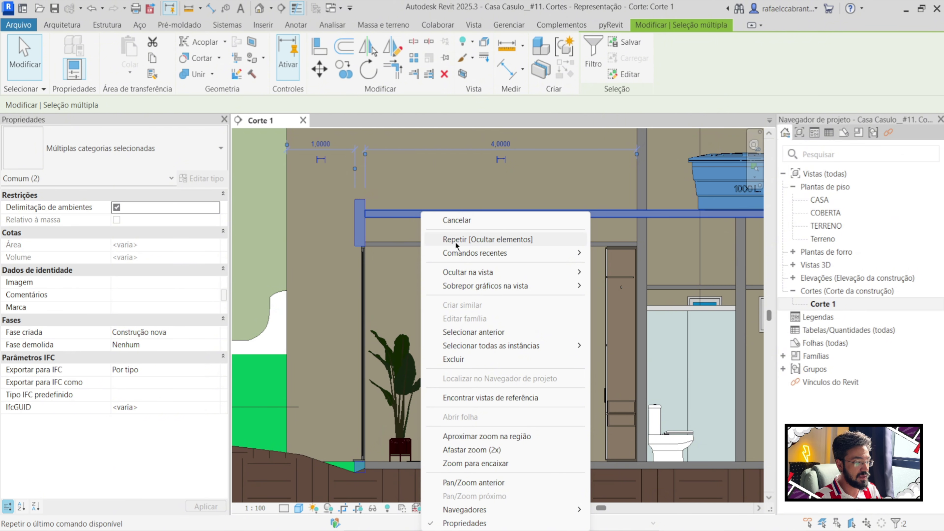
mouse_move(546, 286)
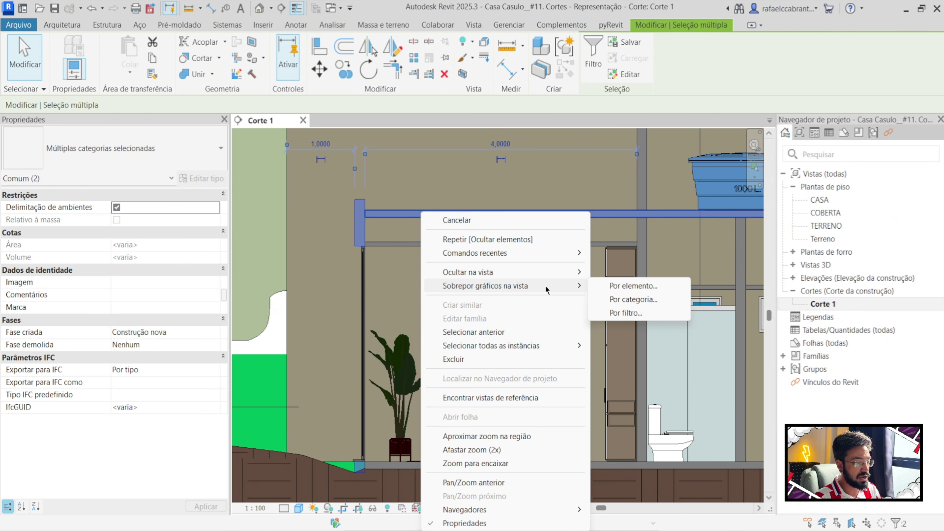
click(629, 300)
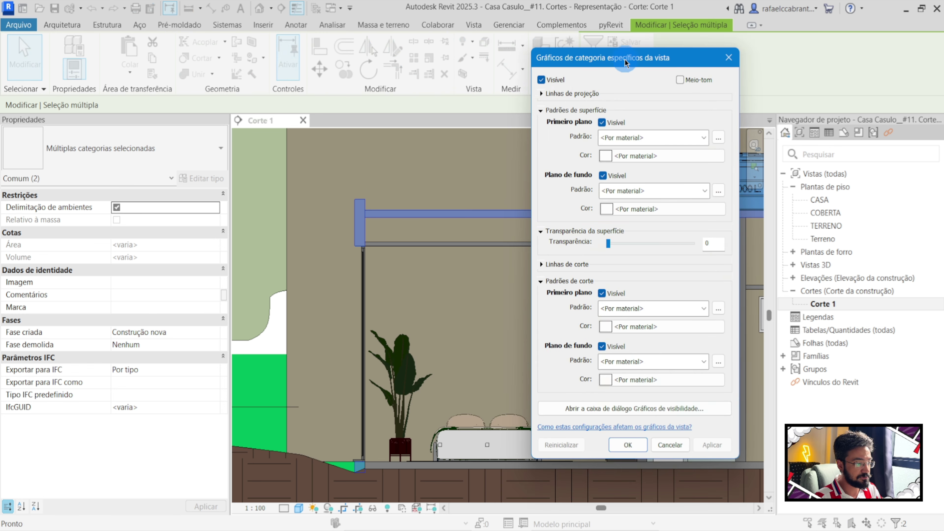
Step: Override the cut background pattern of the wall and floor categories with a solid fill in black (Preto) and apply it
drag(674, 59, 523, 83)
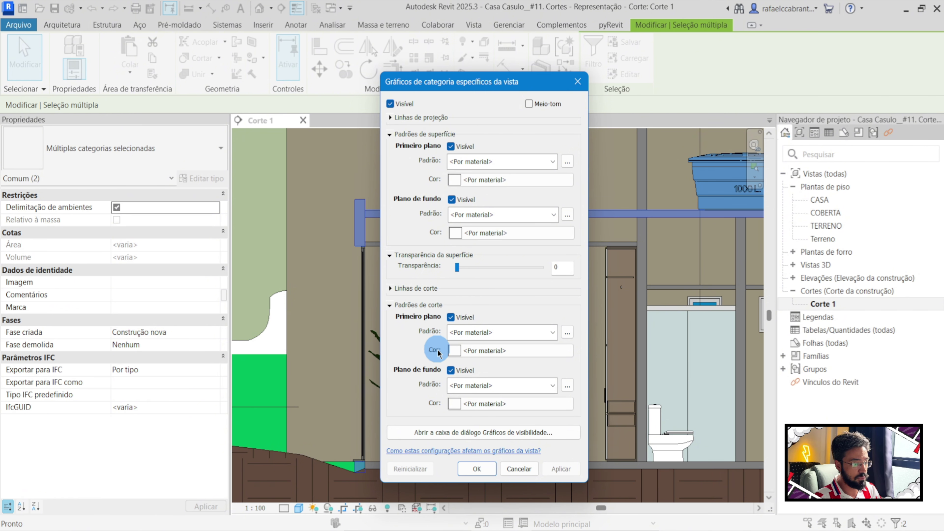
click(476, 385)
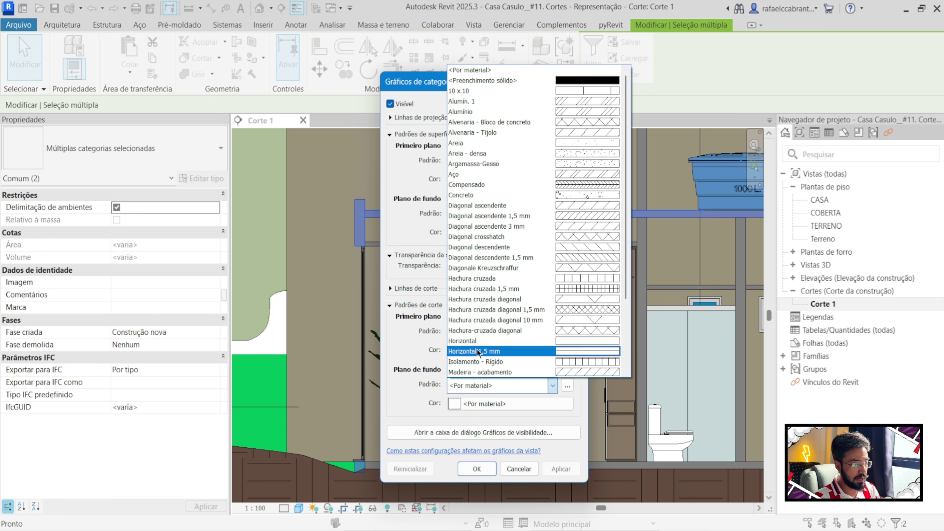
click(500, 82)
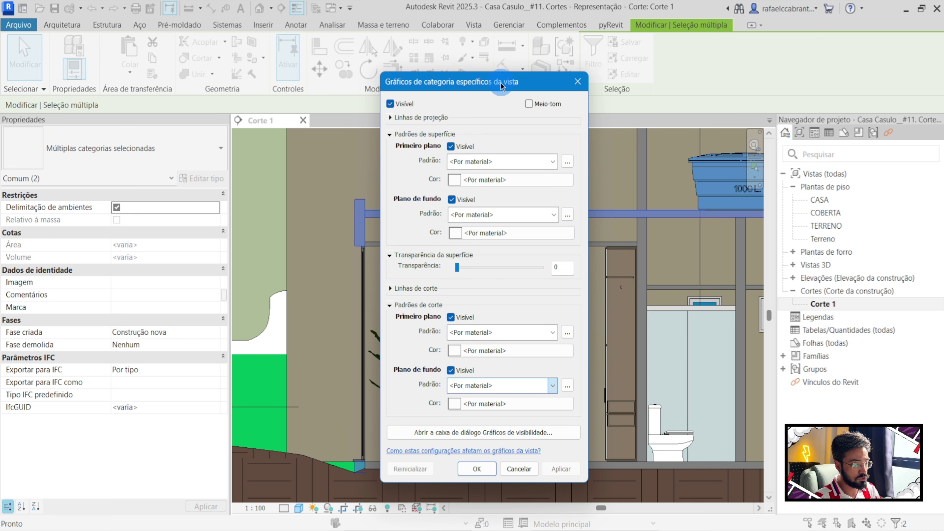
click(472, 405)
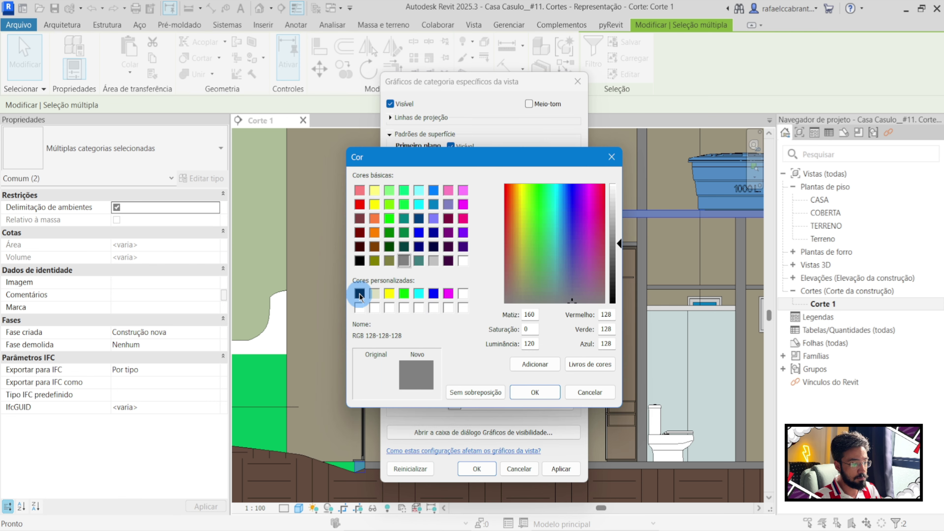
click(360, 294)
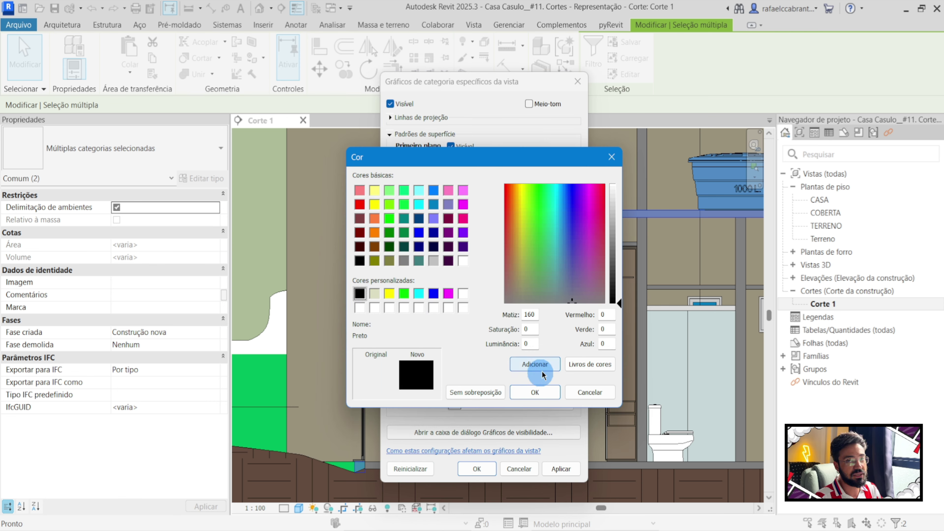
click(534, 394)
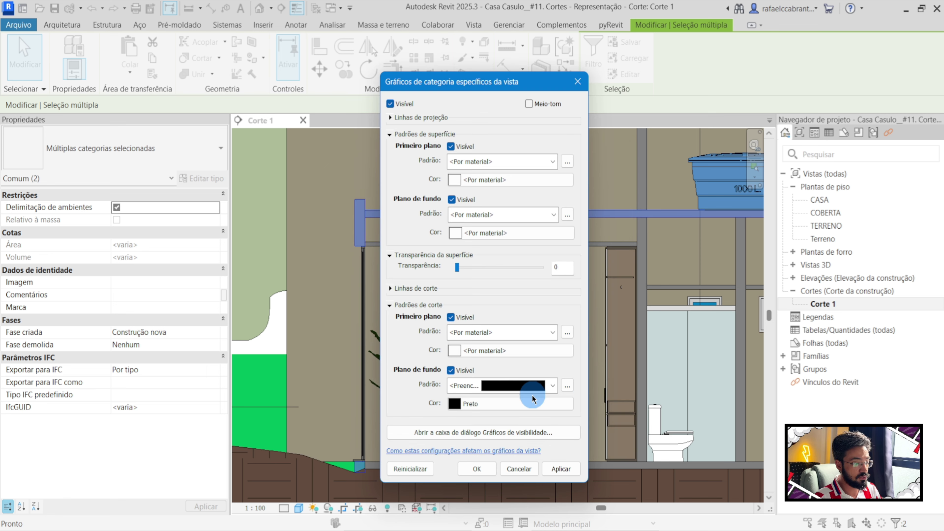
drag(495, 86, 731, 81)
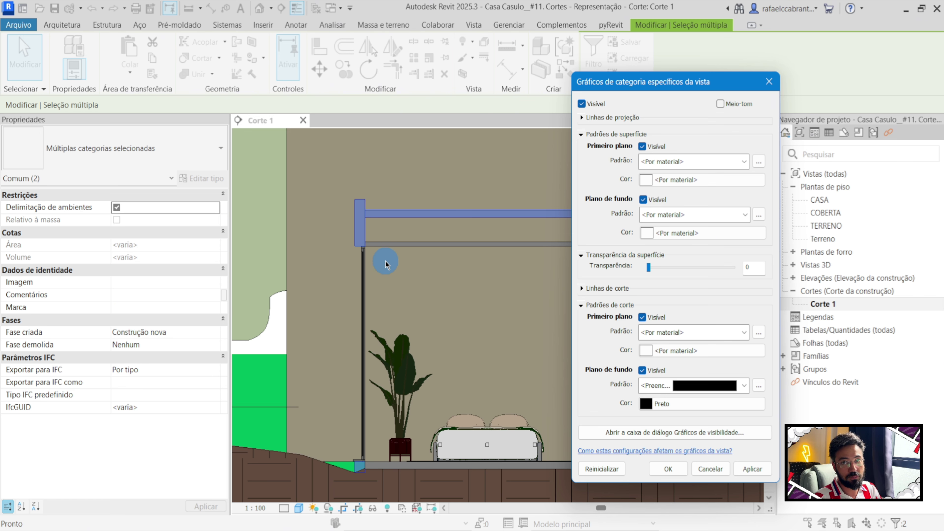
click(753, 469)
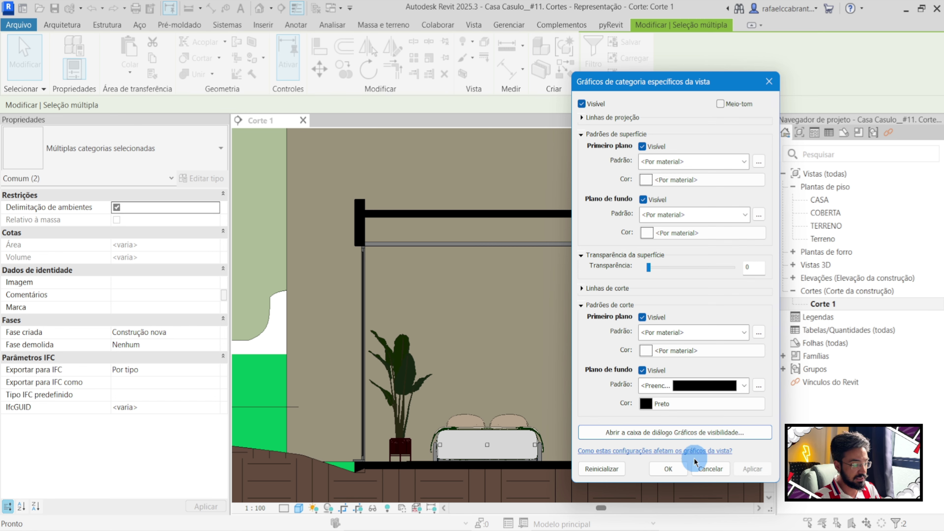
click(668, 469)
key(Escape)
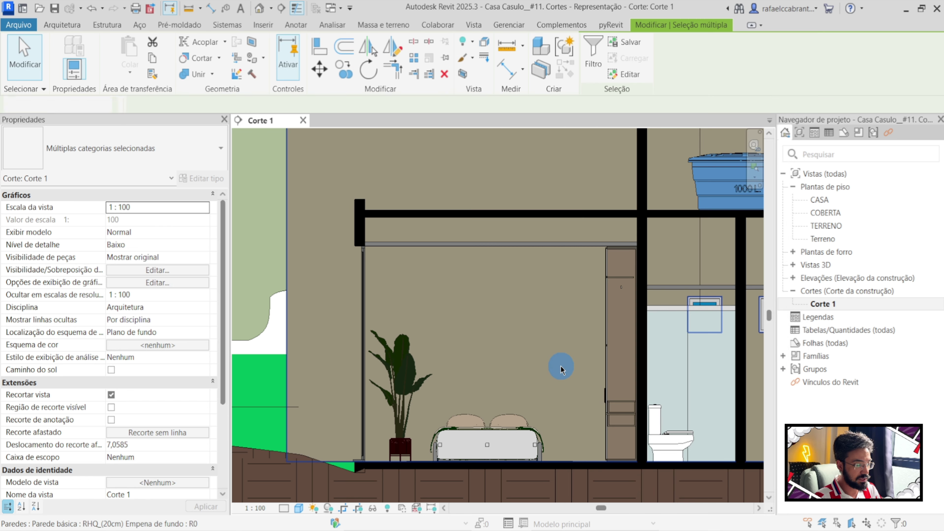
Step: Select the bedroom ceiling in the section and open its view graphic overrides by category
scroll(484, 337, down, 2)
middle_drag(551, 325, 499, 319)
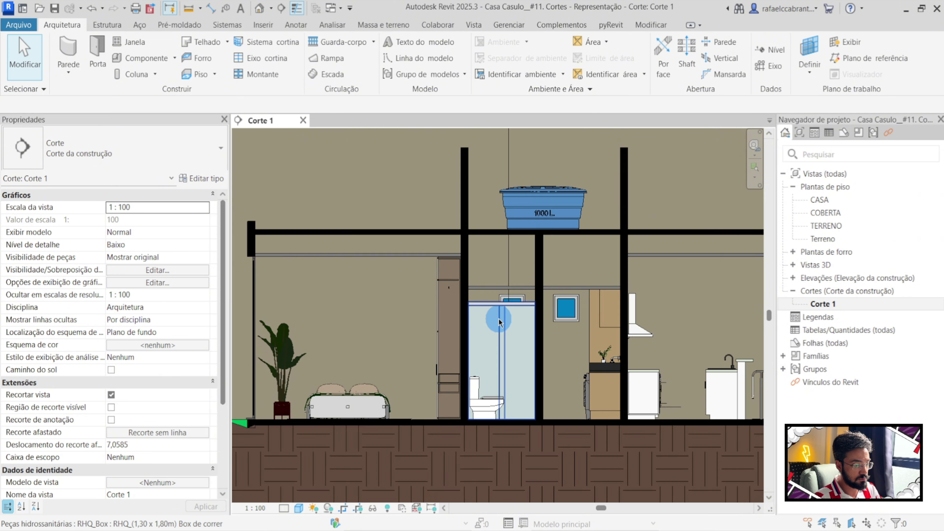
scroll(499, 322, down, 1)
mouse_move(566, 322)
middle_down()
mouse_move(510, 311)
mouse_move(544, 310)
middle_up()
scroll(511, 314, down, 1)
scroll(573, 301, down, 2)
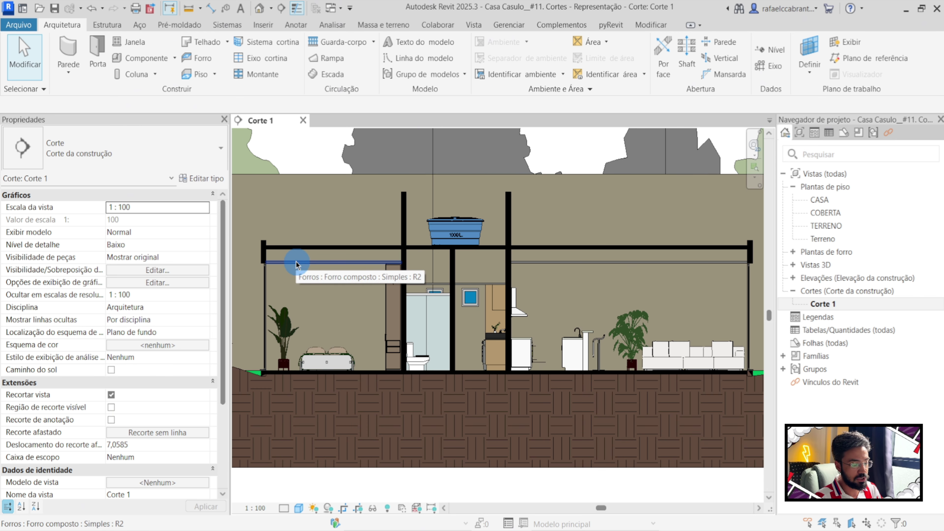
scroll(296, 264, up, 3)
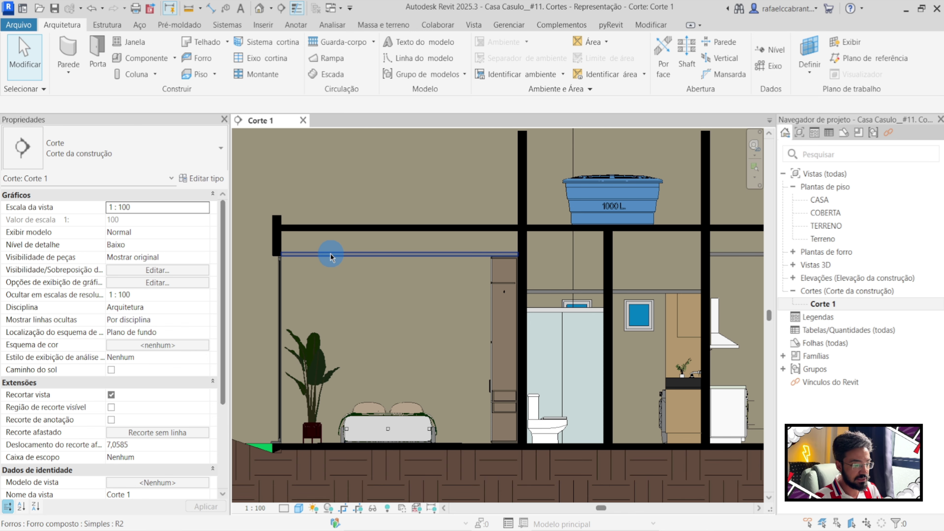
click(332, 256)
right_click(332, 257)
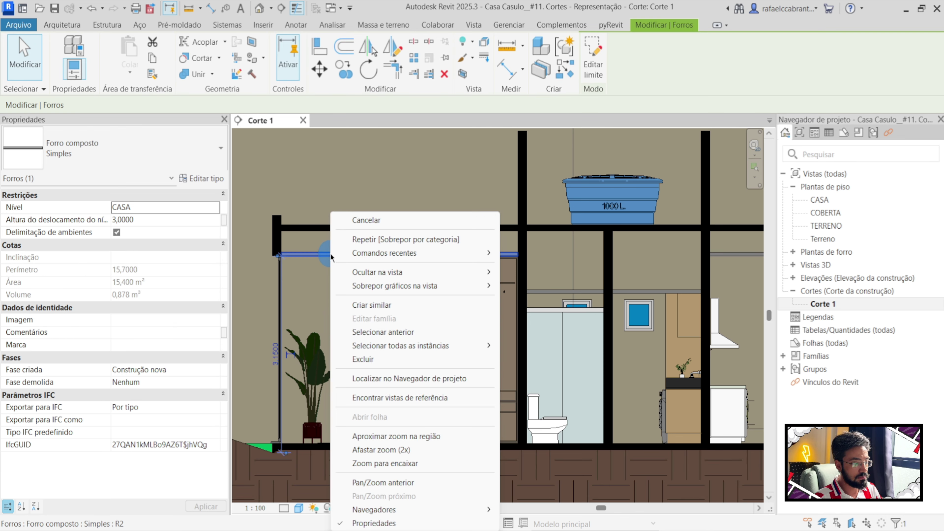
mouse_move(481, 288)
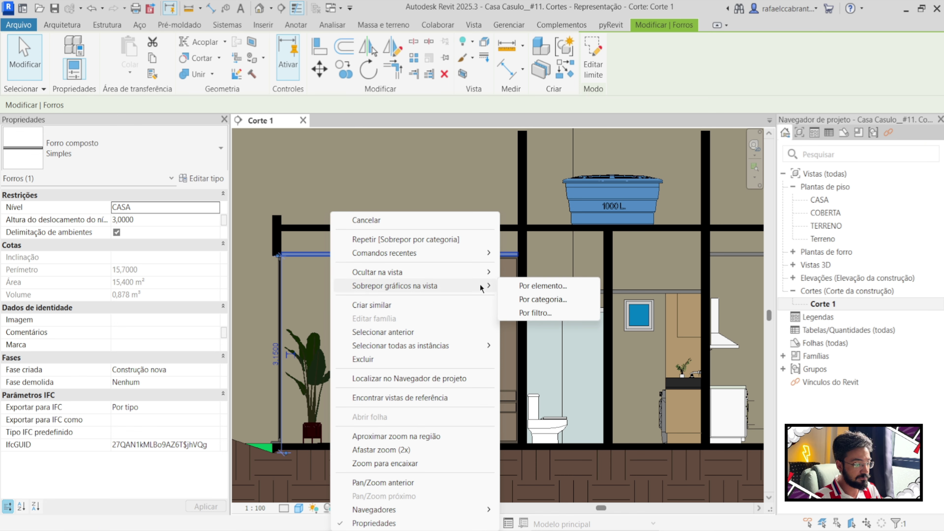
click(548, 304)
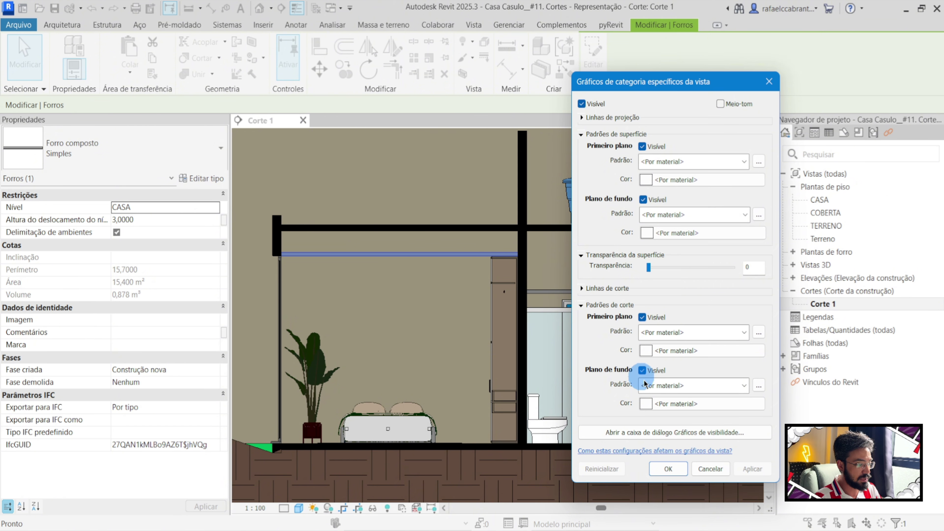
Step: Override the ceiling category's cut background pattern with a solid fill in light gray RGB 192-192-192 and accept the overrides
click(656, 388)
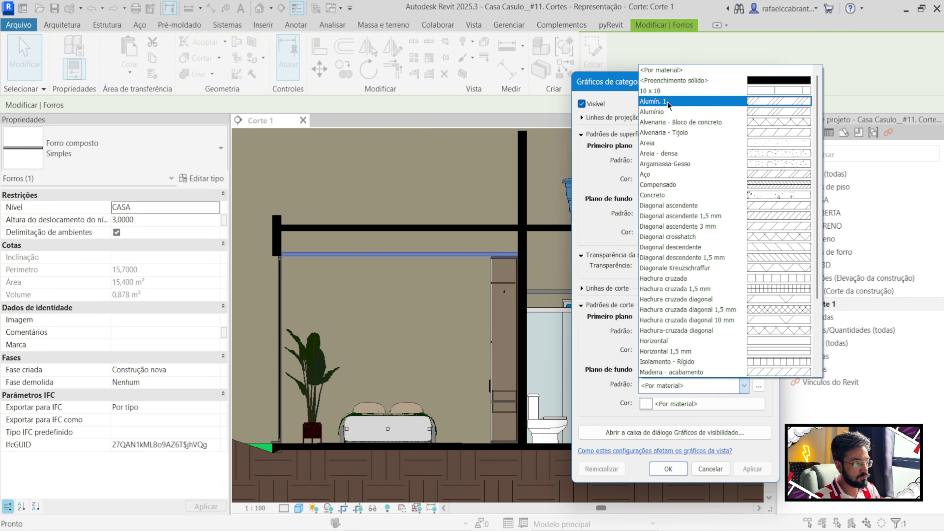
click(671, 83)
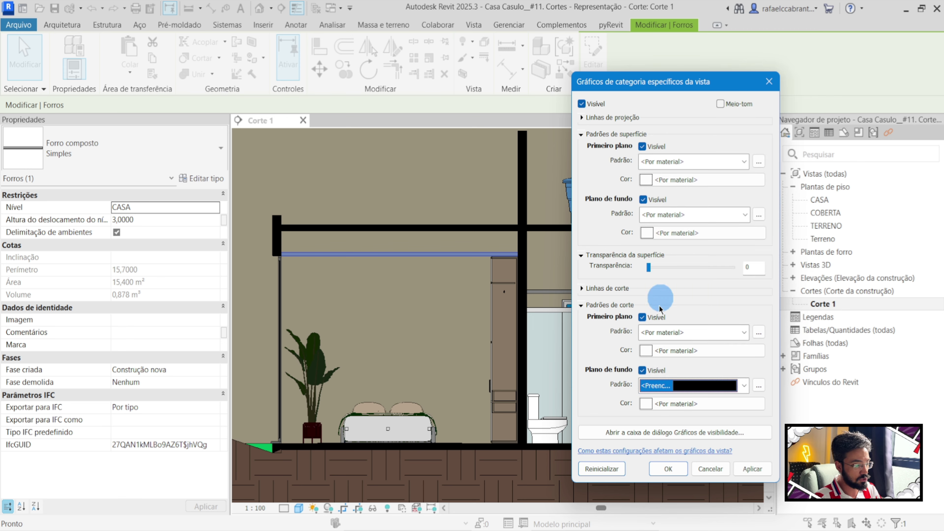
click(658, 404)
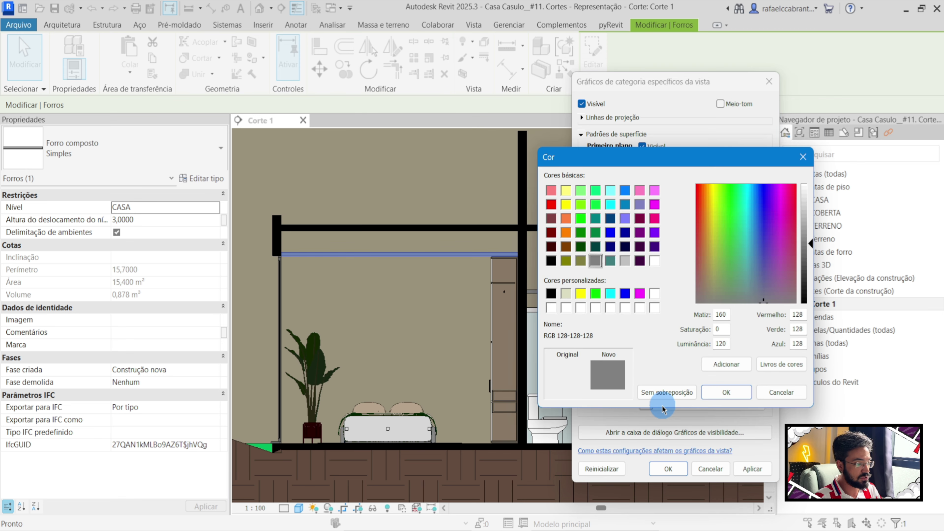
click(626, 261)
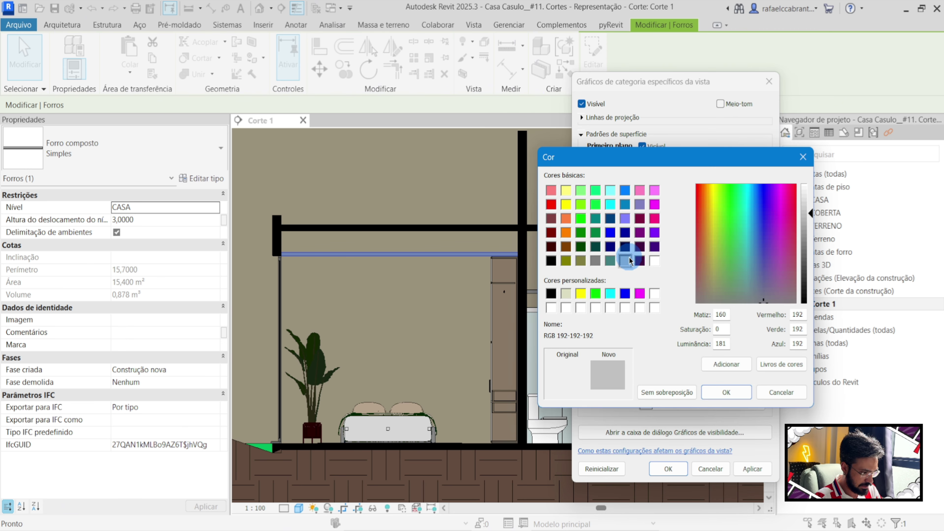
click(726, 392)
click(753, 469)
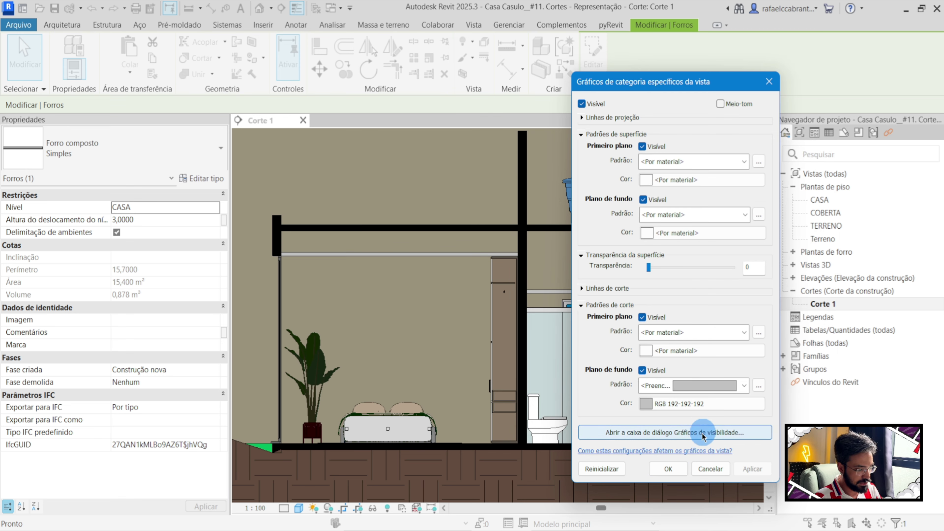
click(670, 412)
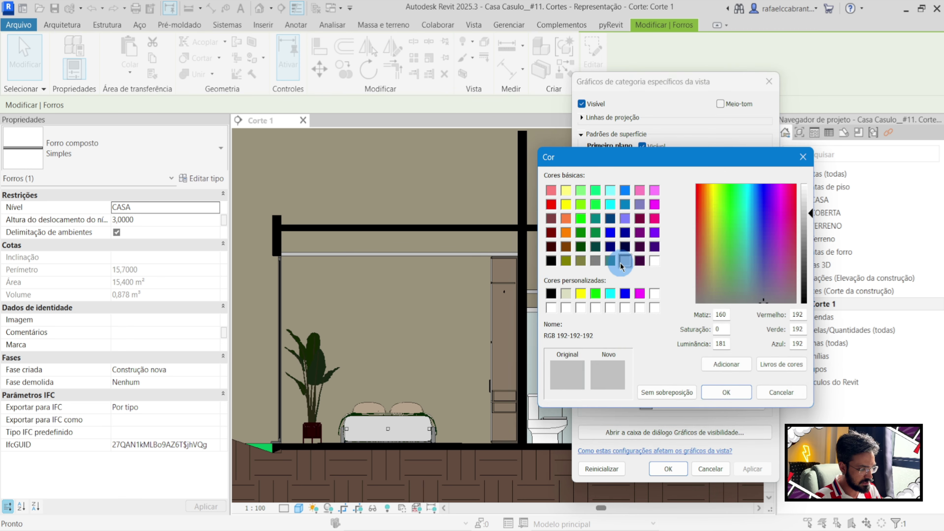
click(610, 261)
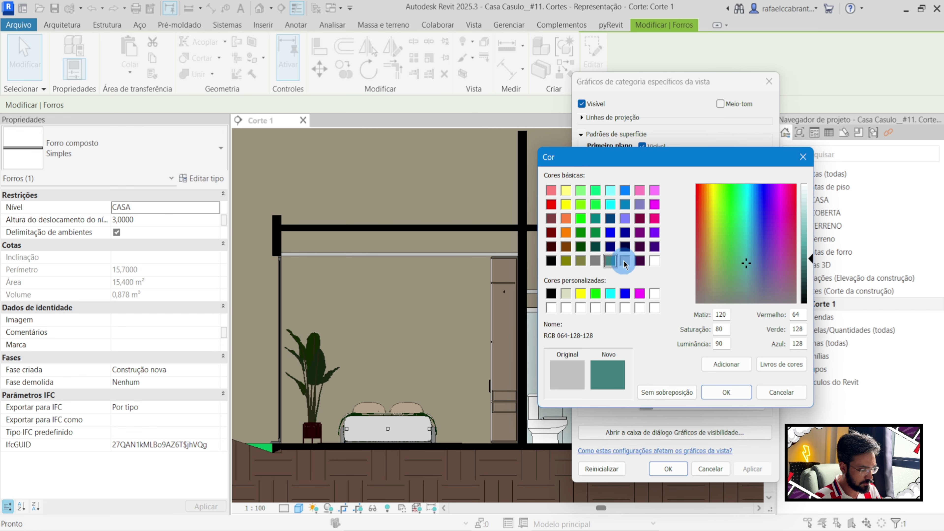
click(625, 261)
click(734, 393)
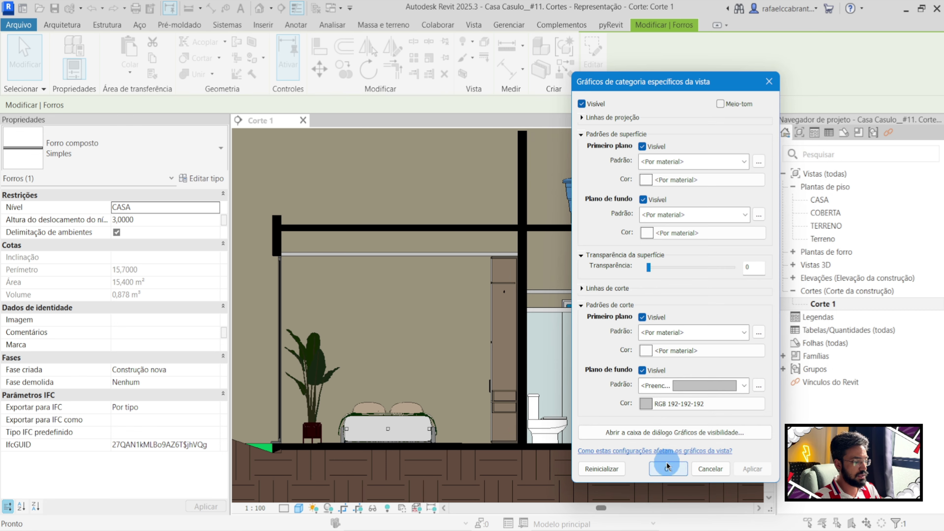
click(663, 469)
key(Escape)
Step: Examine the whole section and the furniture, fixtures and appliances seen beyond the cut in each room
scroll(543, 349, down, 1)
middle_drag(627, 340, 505, 339)
middle_drag(604, 296, 496, 303)
scroll(530, 306, down, 1)
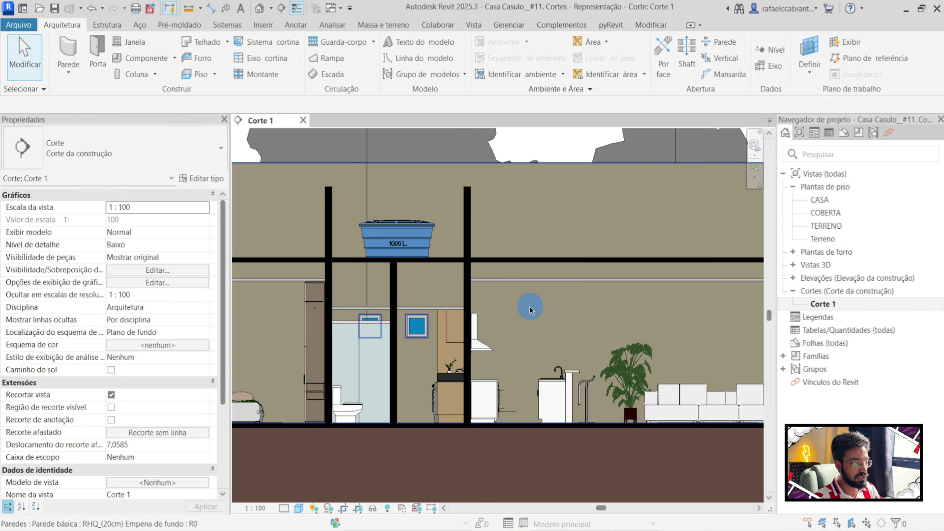
scroll(589, 302, down, 1)
scroll(588, 306, down, 4)
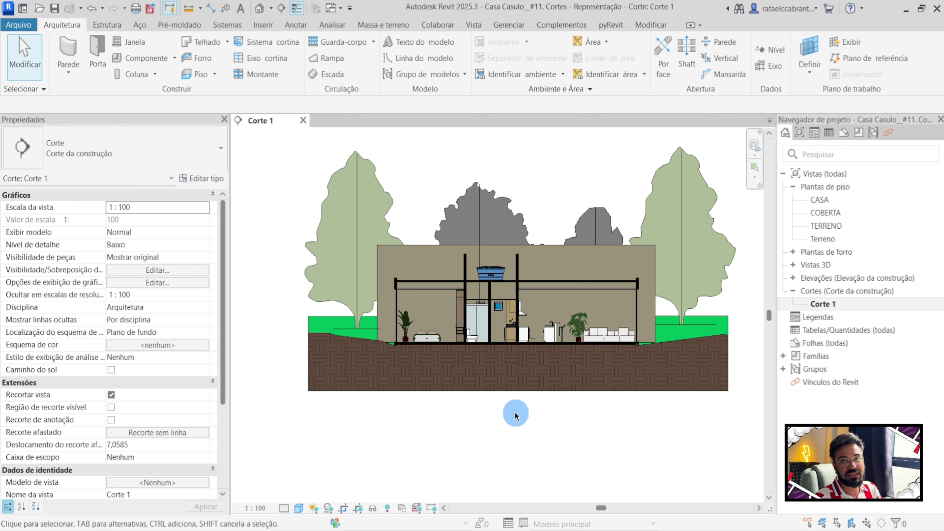
scroll(387, 316, up, 5)
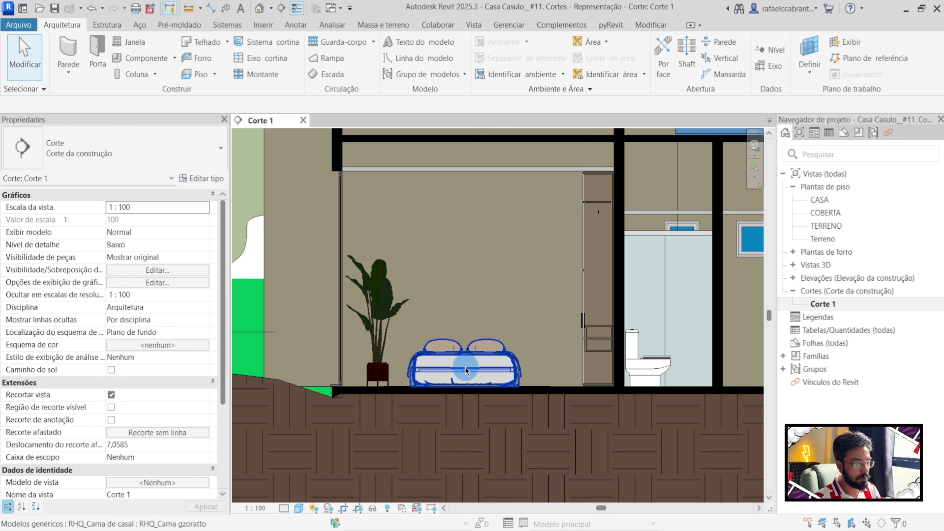
middle_drag(647, 355, 374, 354)
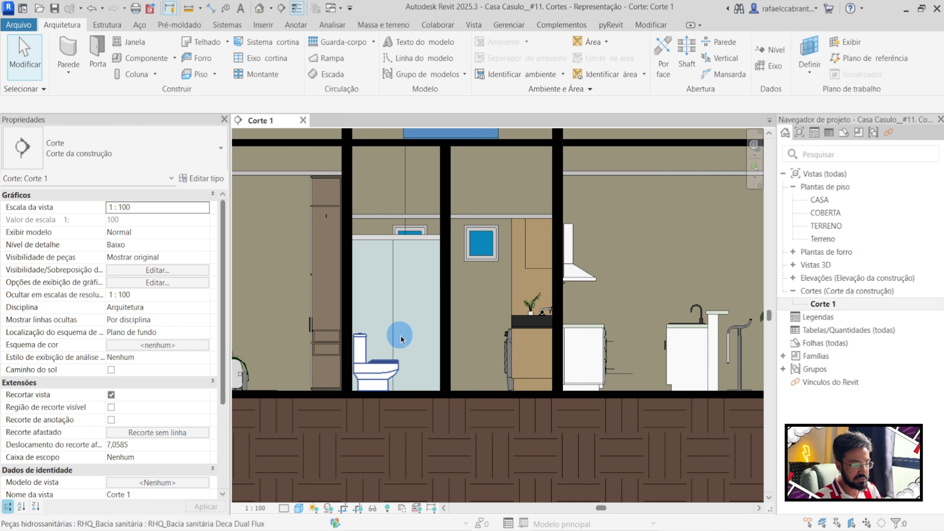
scroll(497, 273, down, 5)
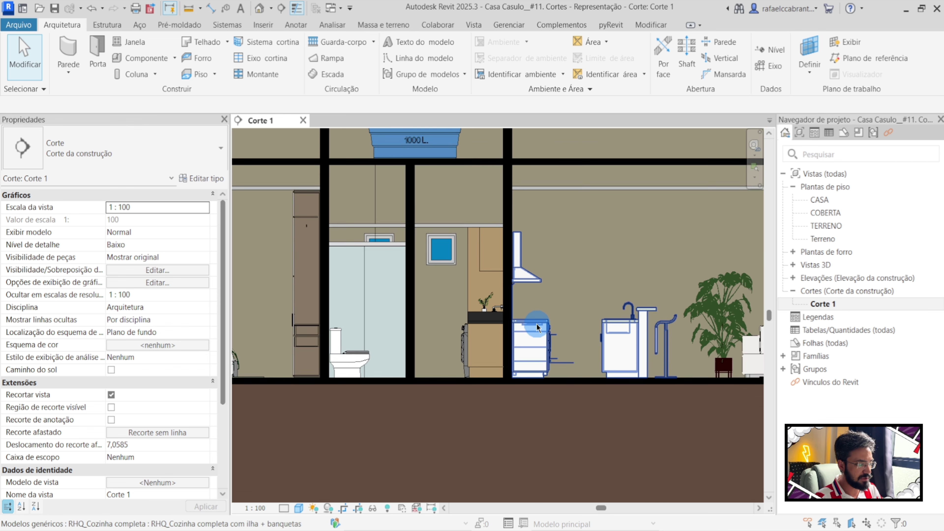
scroll(556, 327, down, 2)
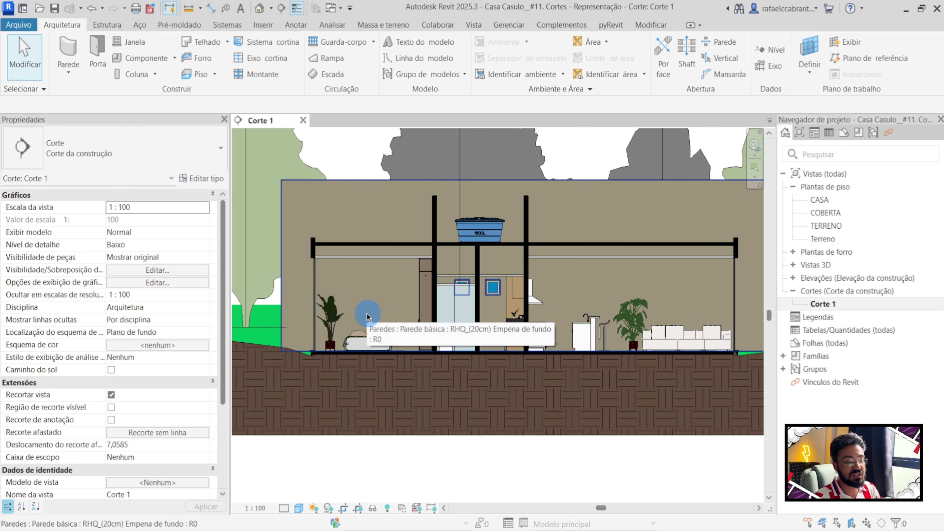
Step: Check which category the bedroom's potted plant, the double bed and the bathroom toilet each belong to
scroll(366, 317, up, 4)
click(347, 321)
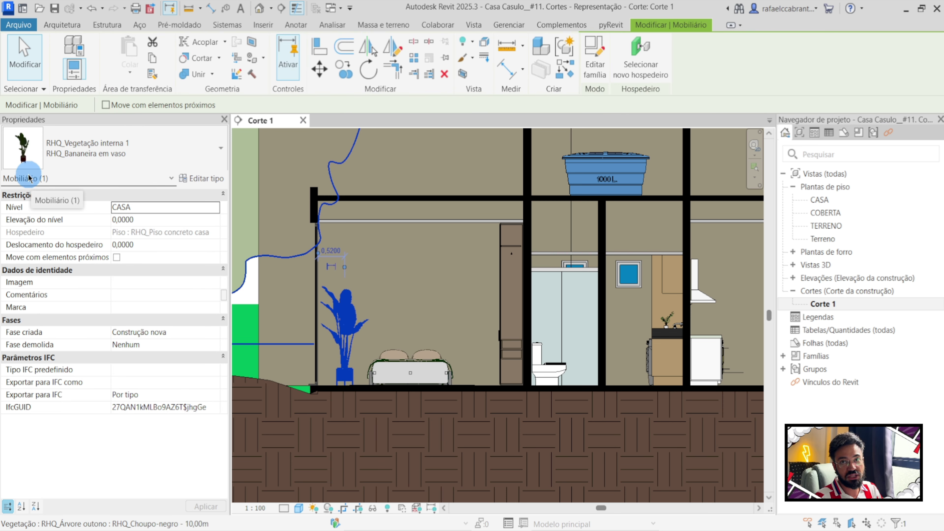
click(449, 373)
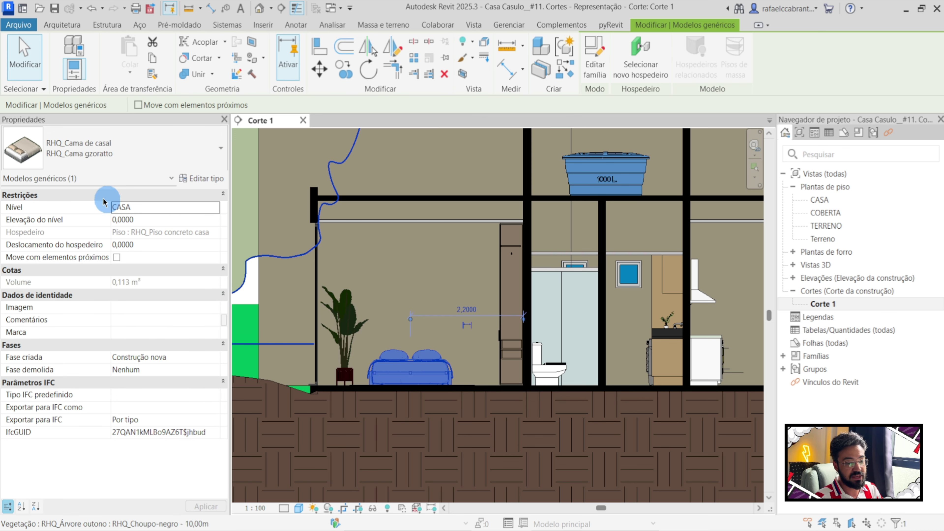
click(551, 375)
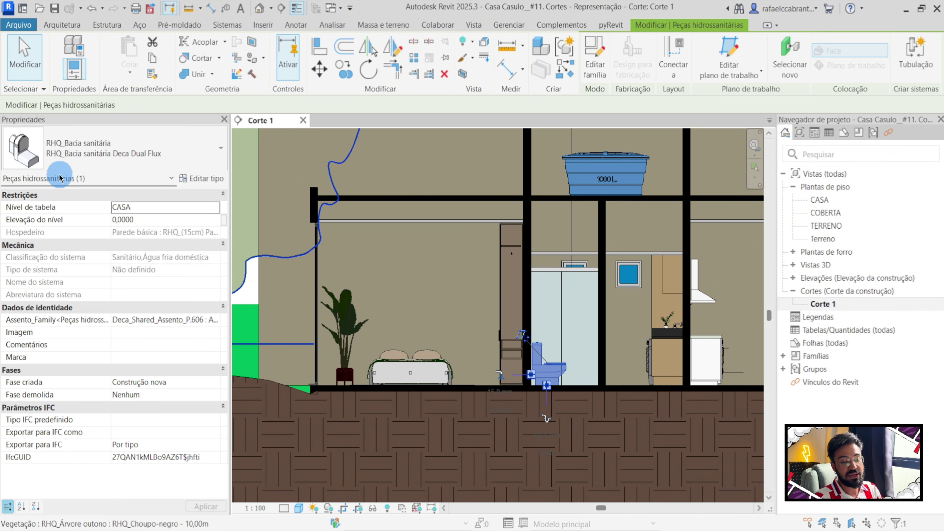
click(482, 293)
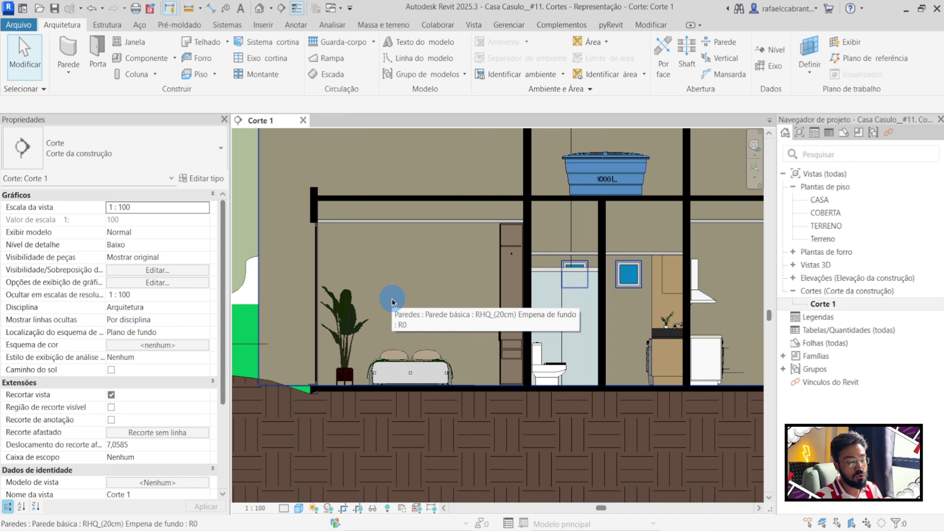
Step: Select together the bedroom plant, bed, wardrobe, water tank, shower enclosure, window, kitchen set, sofa, service-area furniture and toilet
scroll(375, 326, down, 4)
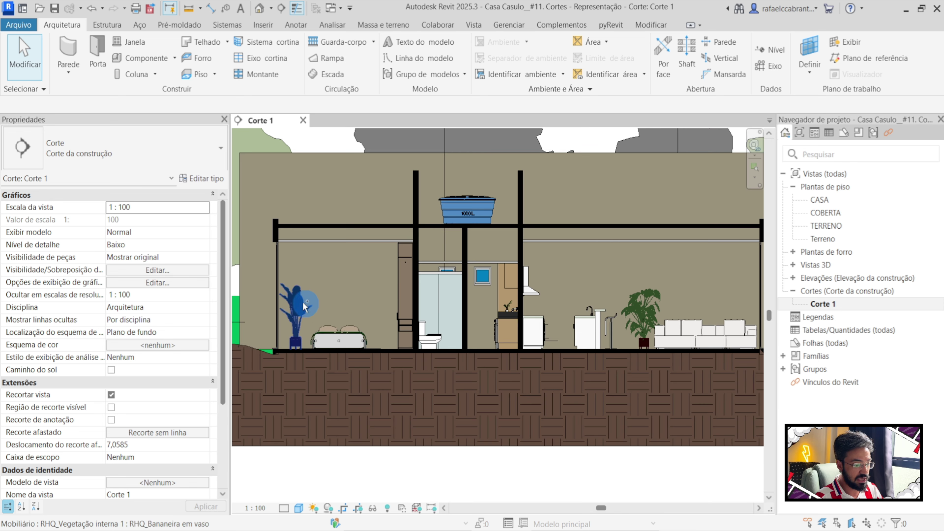
click(299, 305)
ctrl+click(338, 339)
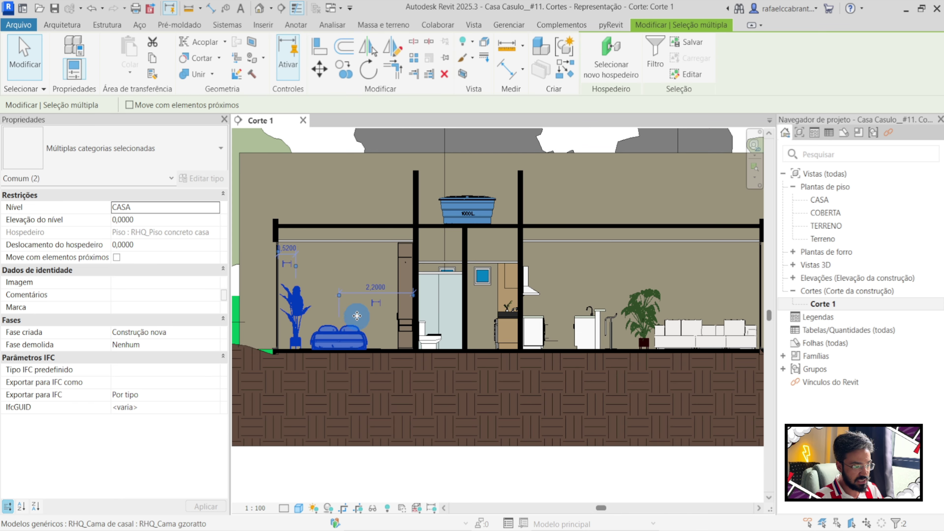
ctrl+click(404, 267)
ctrl+click(468, 210)
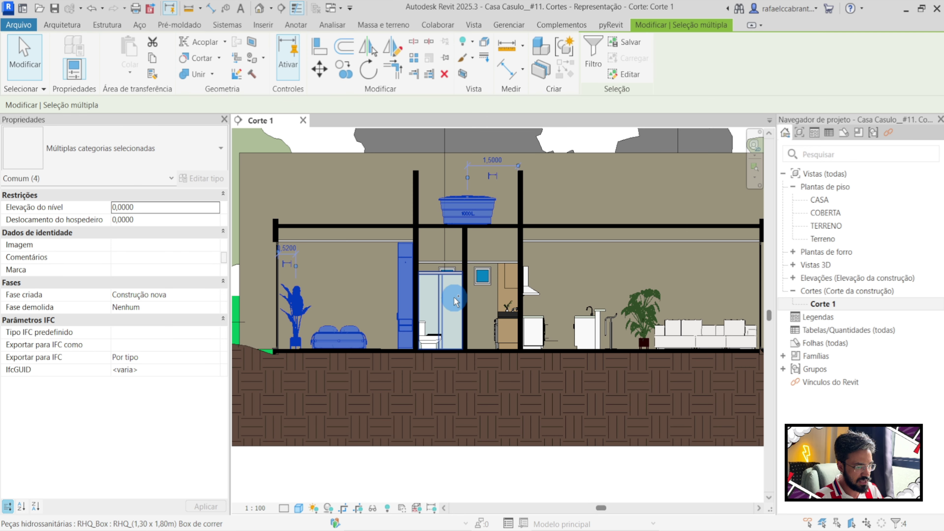
ctrl+click(457, 299)
ctrl+click(485, 277)
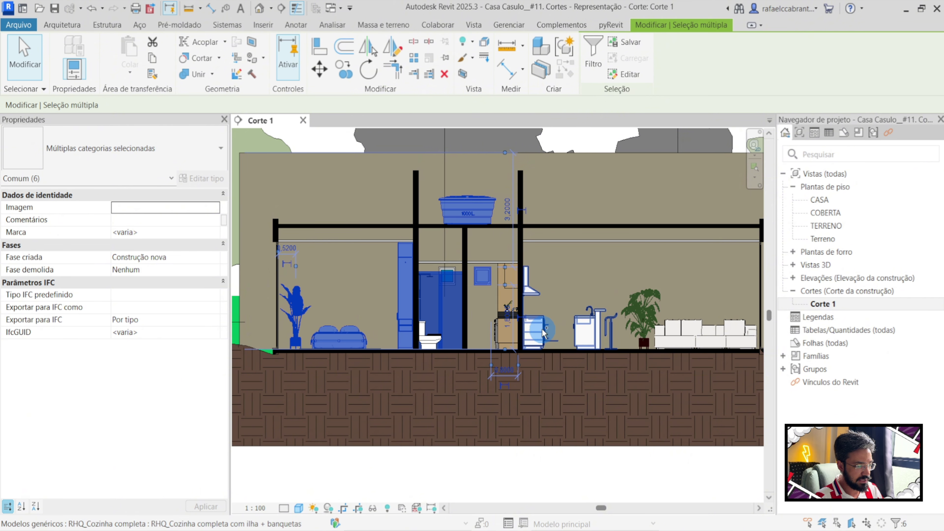
ctrl+click(624, 330)
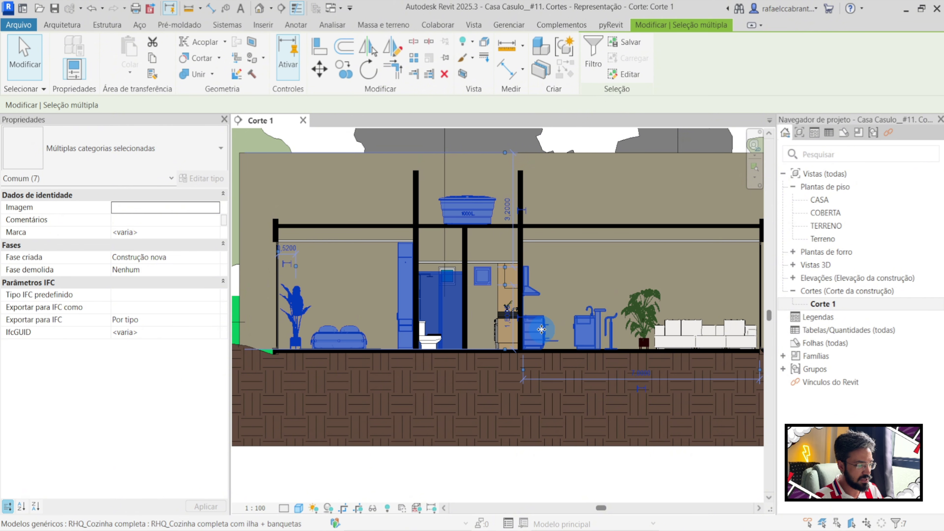
ctrl+click(695, 335)
ctrl+click(501, 301)
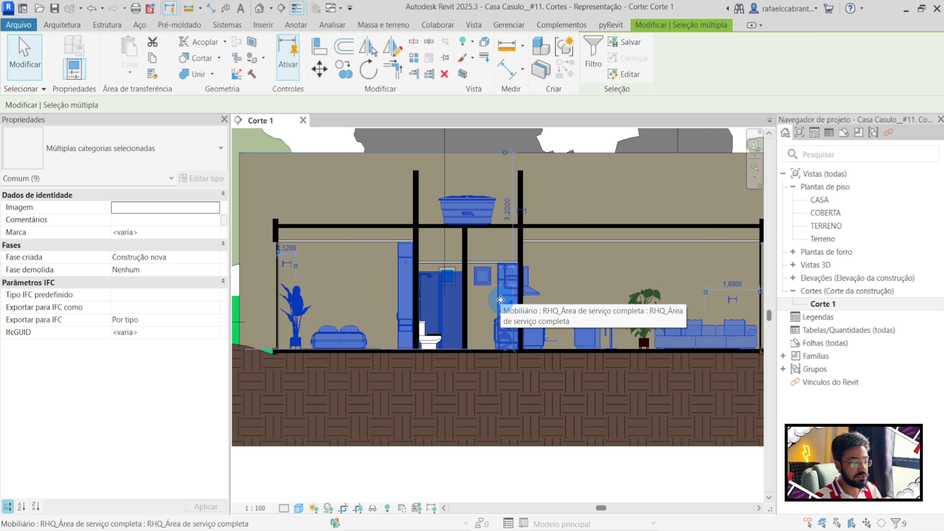
scroll(414, 340, up, 2)
ctrl+click(434, 341)
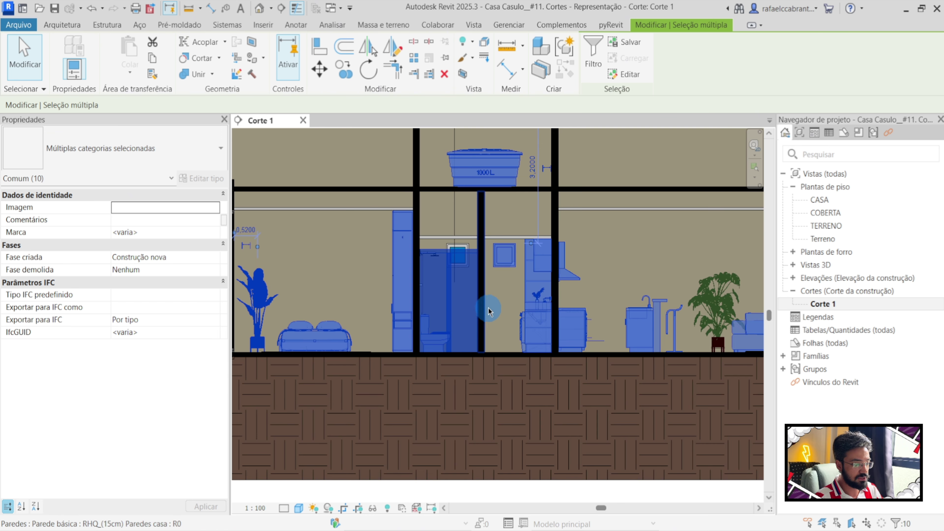
Step: Override the selected elements' categories with a solid white surface background pattern and halftone, and accept the overrides
right_click(433, 288)
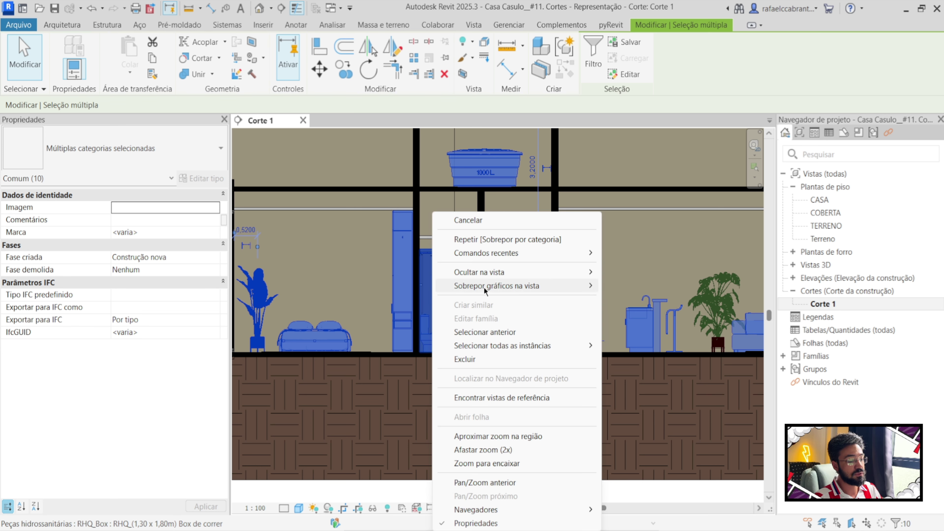
mouse_move(514, 288)
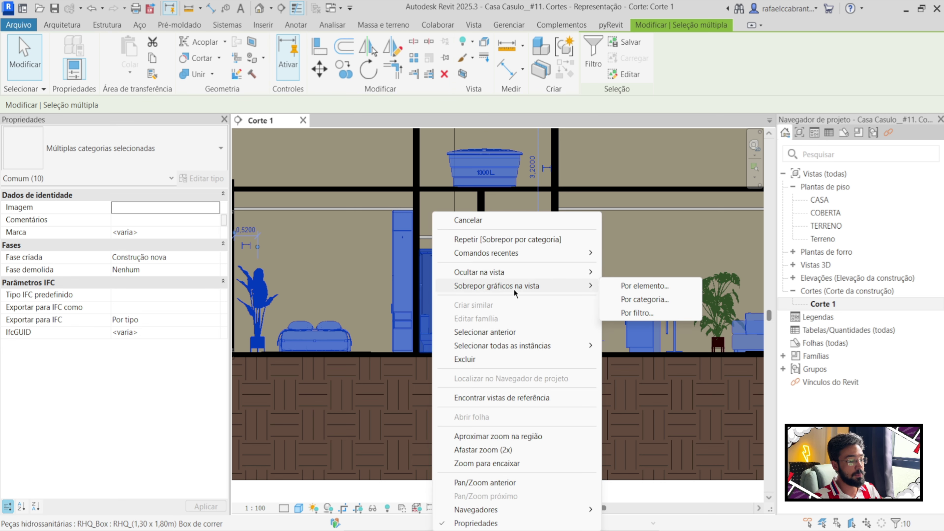
click(645, 299)
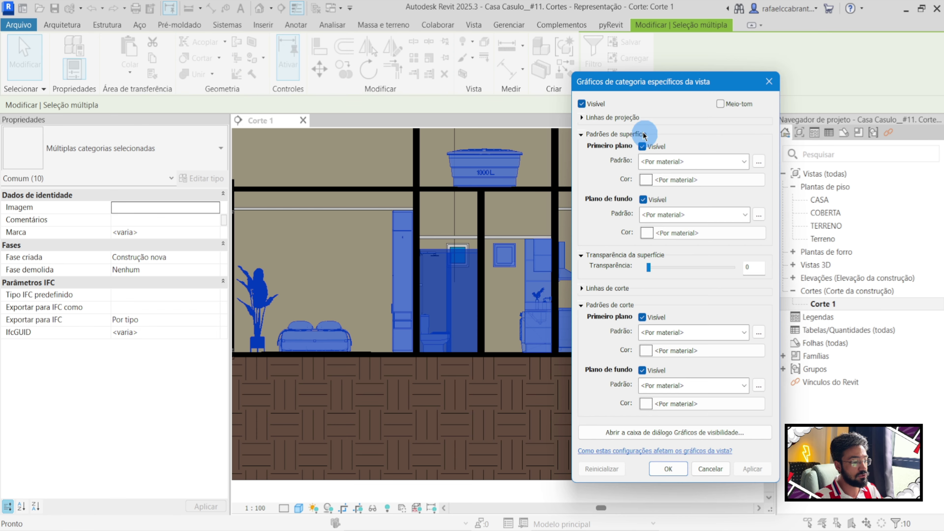
drag(636, 88, 518, 81)
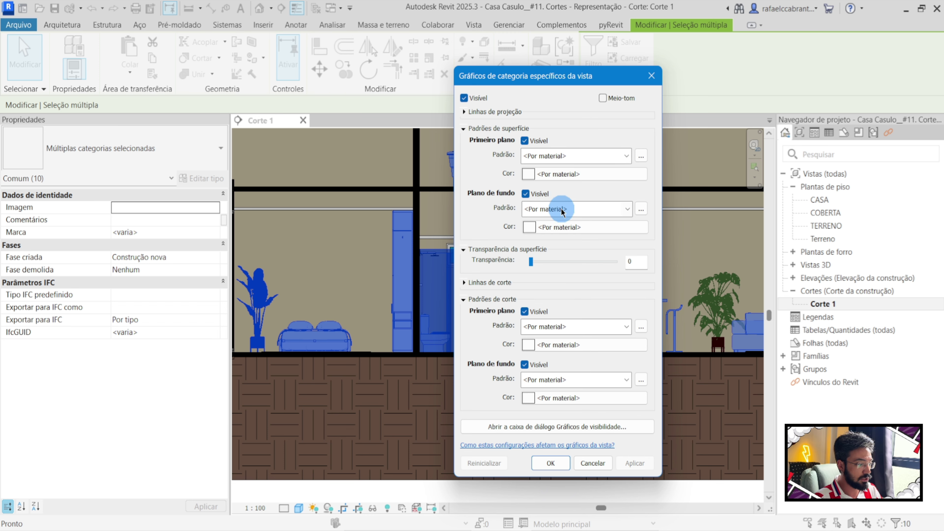
click(554, 209)
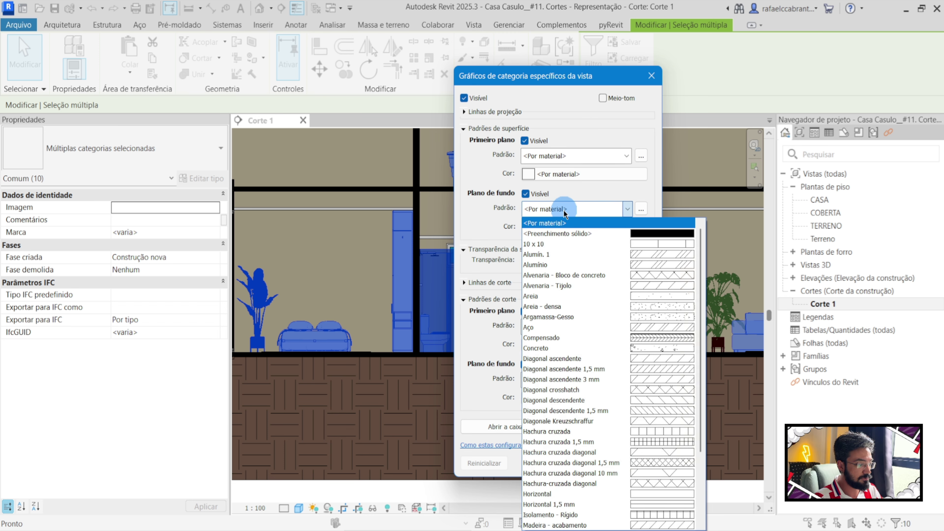
click(562, 235)
click(555, 231)
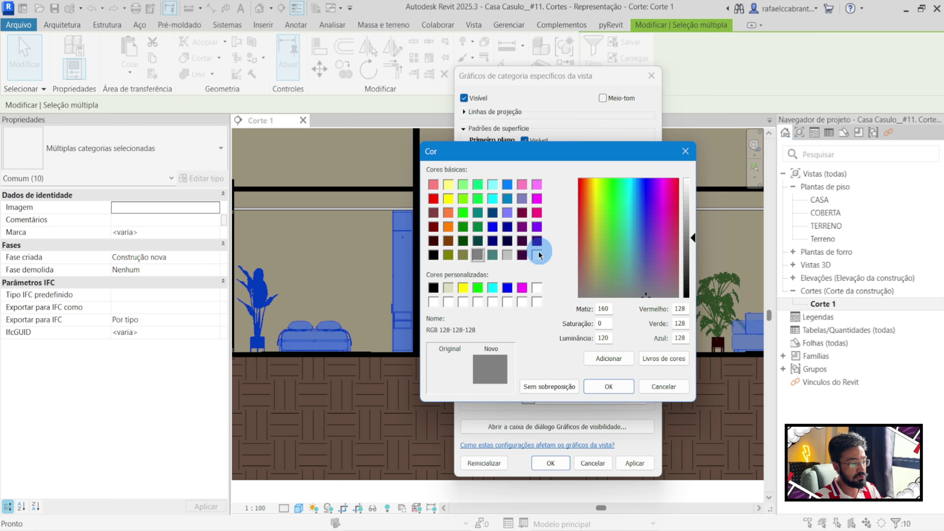
click(537, 256)
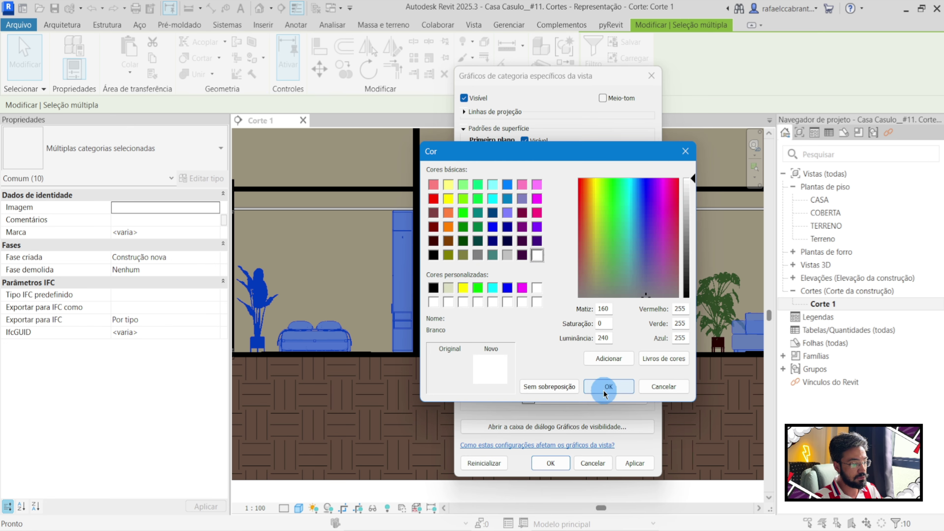
click(609, 386)
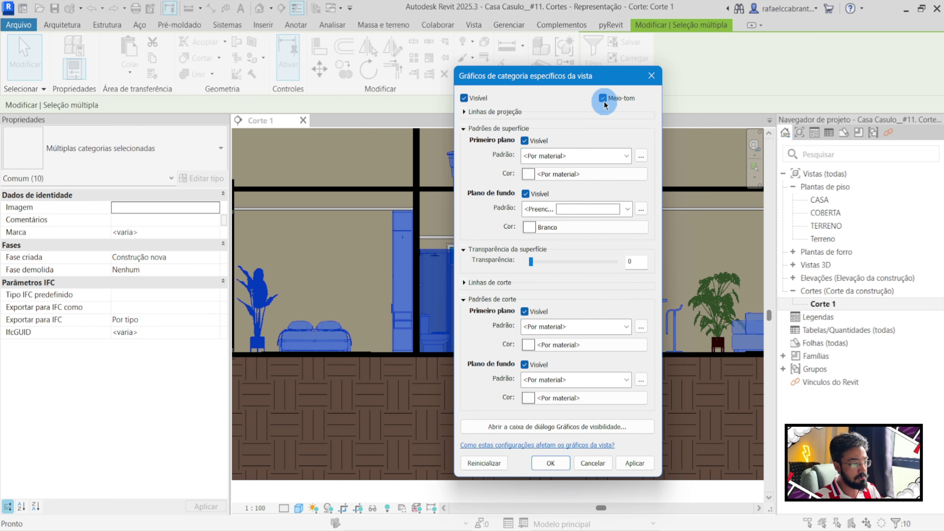
click(635, 464)
click(550, 464)
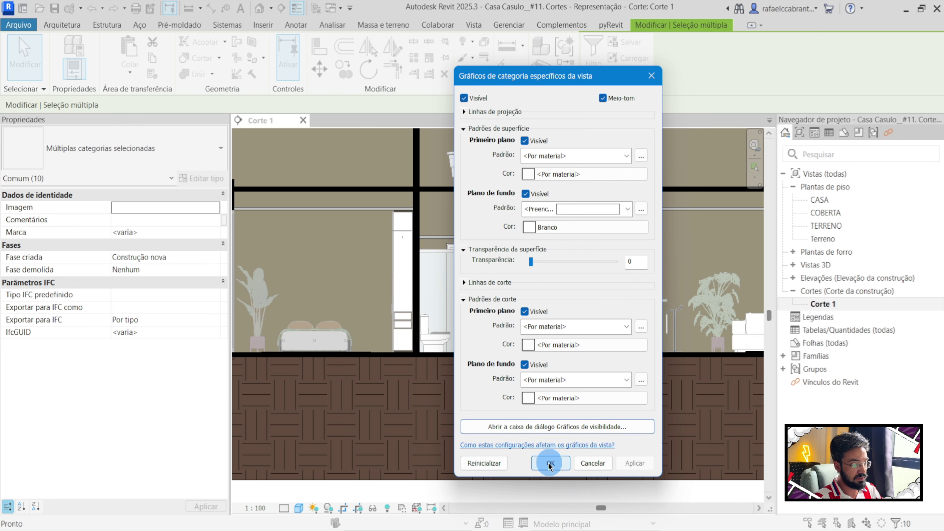
click(526, 395)
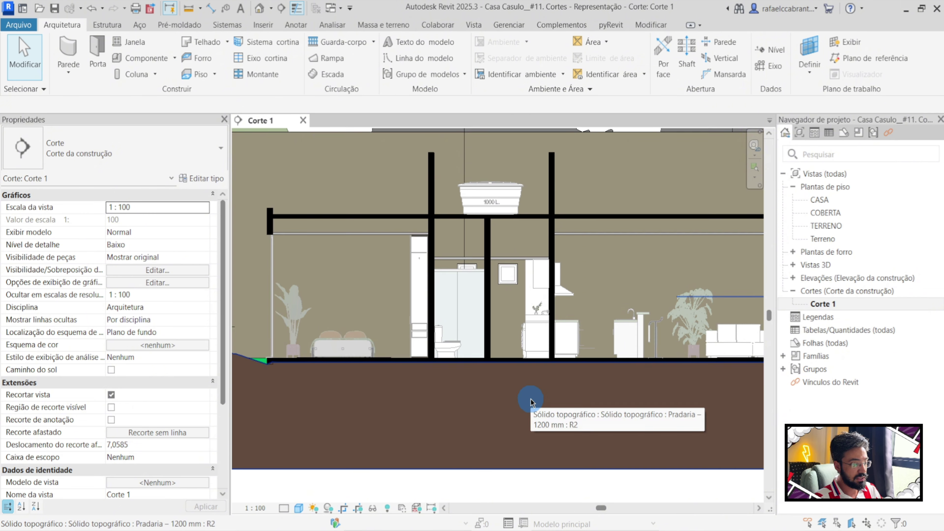
Step: Override the topographic solid's graphics by element, setting its cut background pattern to solid fill
scroll(558, 394, down, 2)
middle_drag(578, 400, 531, 401)
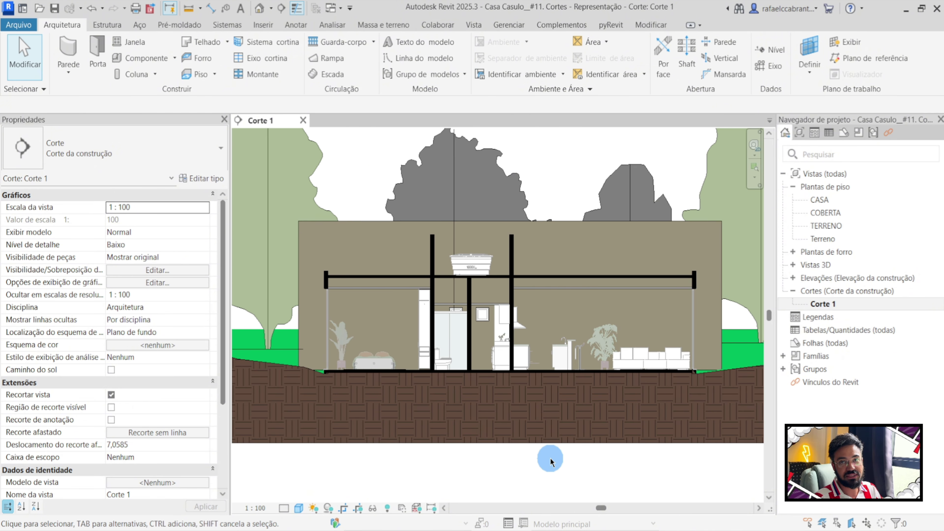
scroll(541, 467, down, 2)
middle_drag(536, 470, 516, 451)
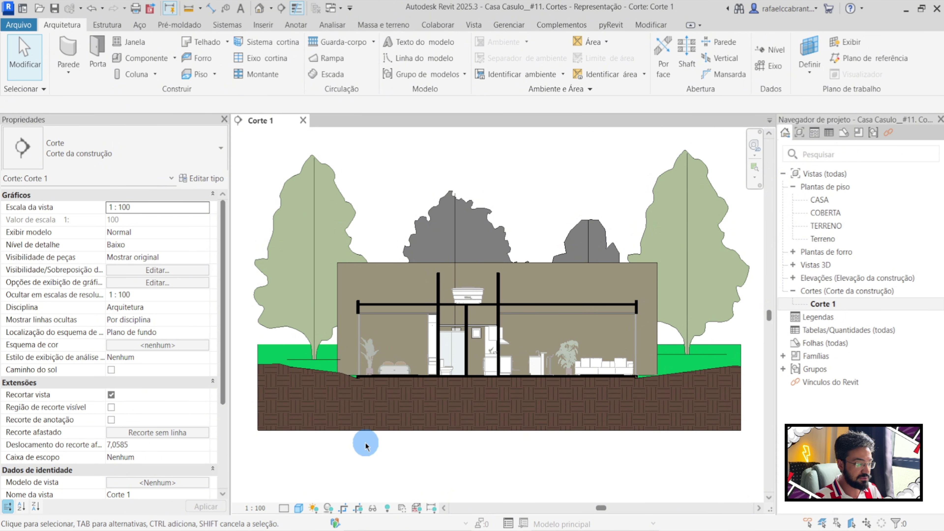
click(419, 430)
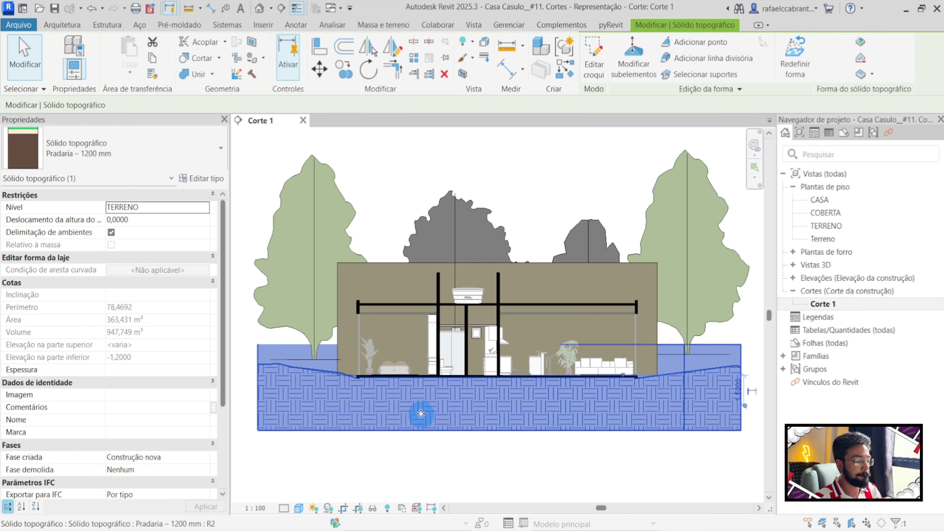
right_click(421, 414)
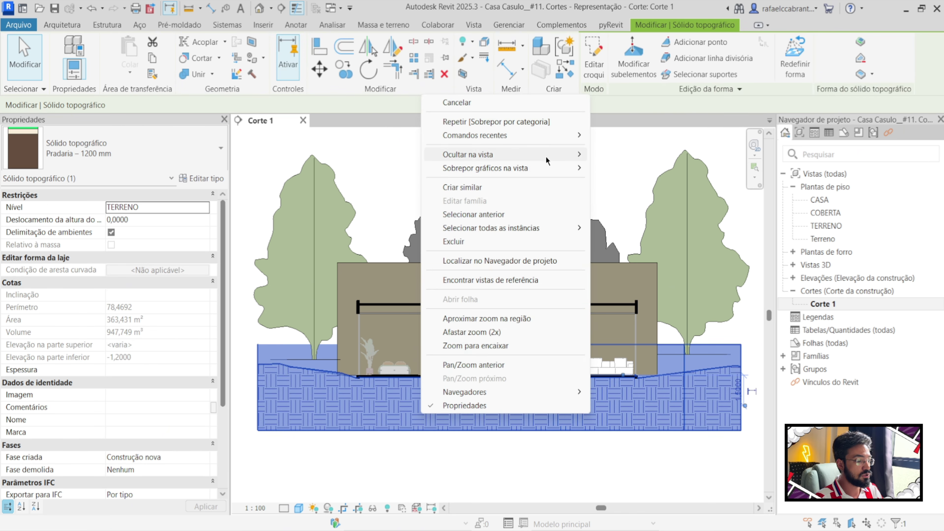
mouse_move(545, 177)
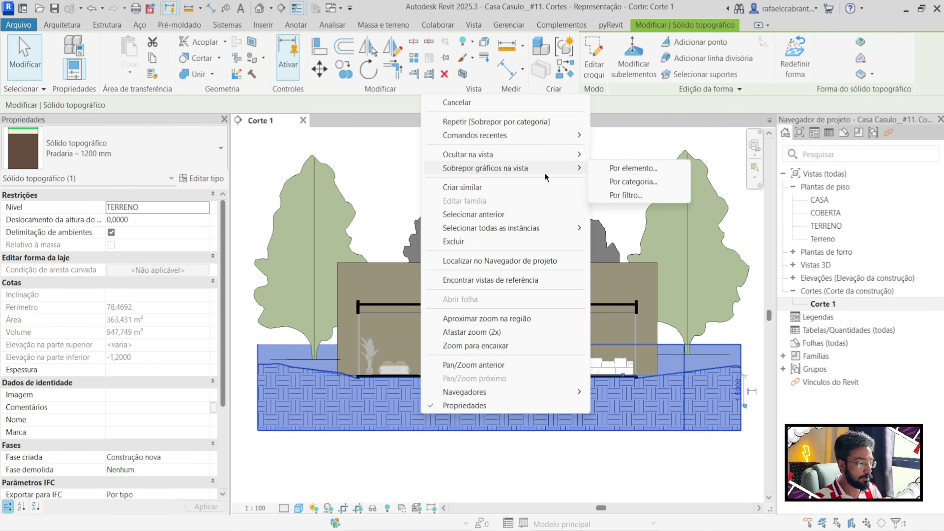
click(633, 169)
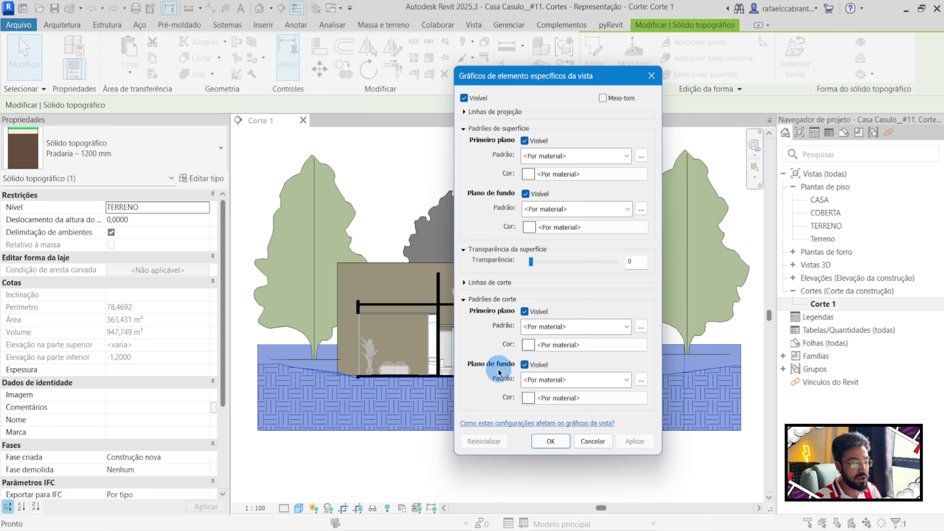
click(554, 380)
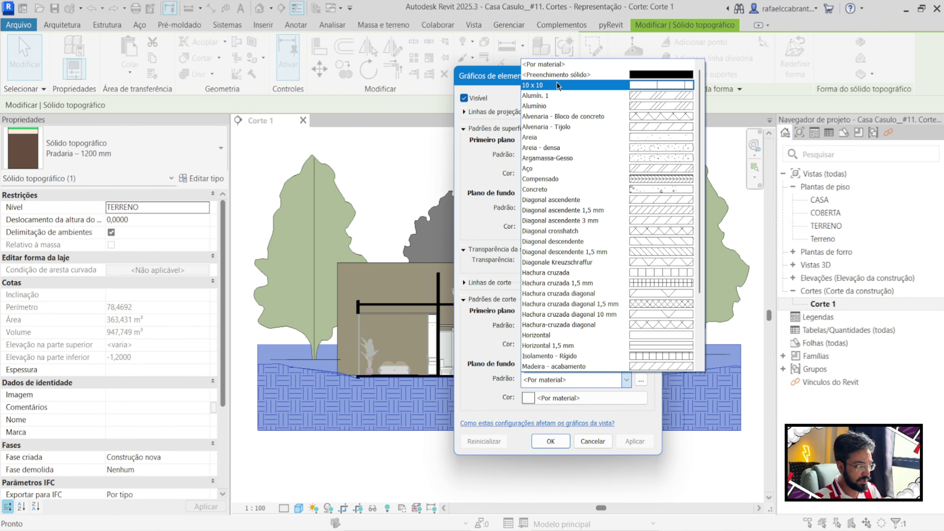
click(561, 76)
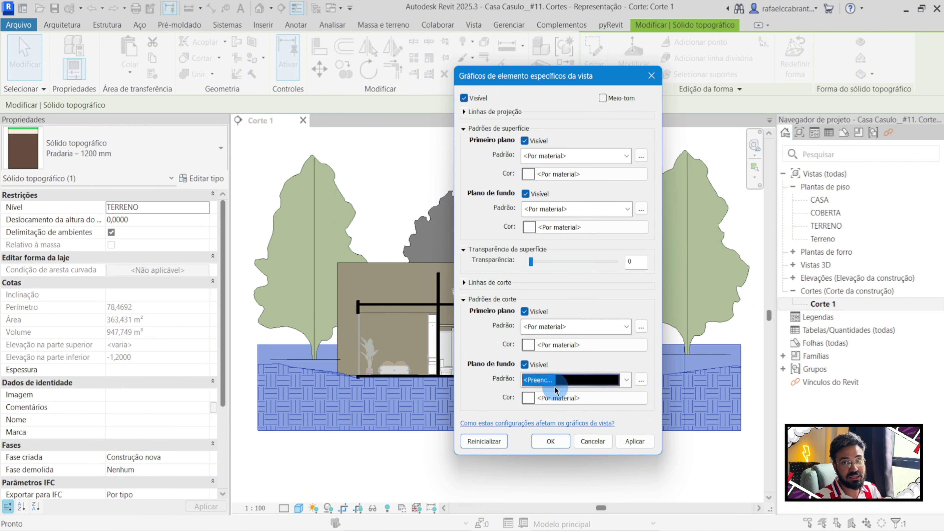
Step: Color the terrain's cut background pale beige RGB 226-226-199 and apply the override
click(559, 402)
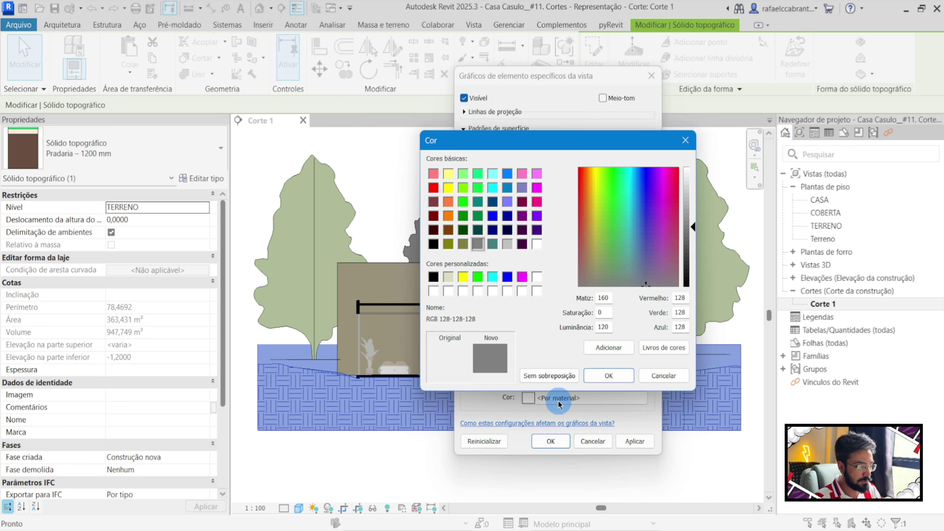
click(436, 202)
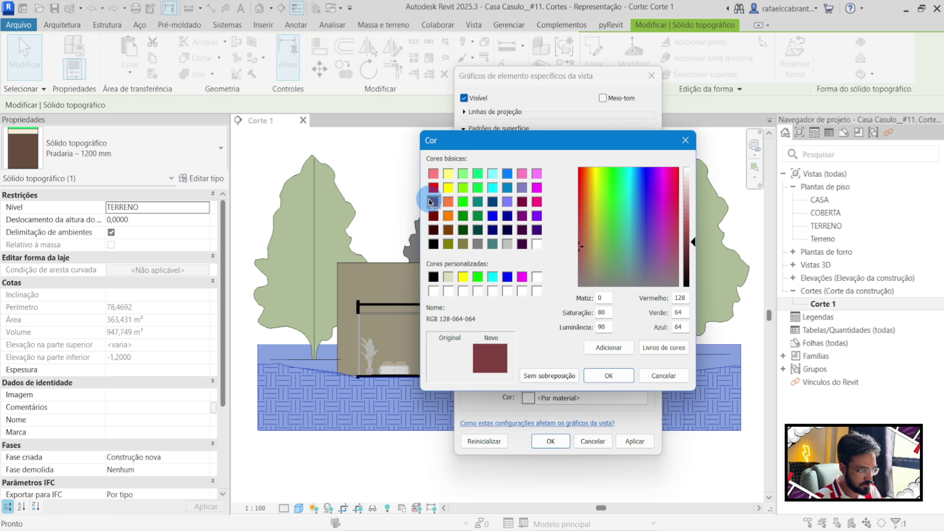
click(460, 246)
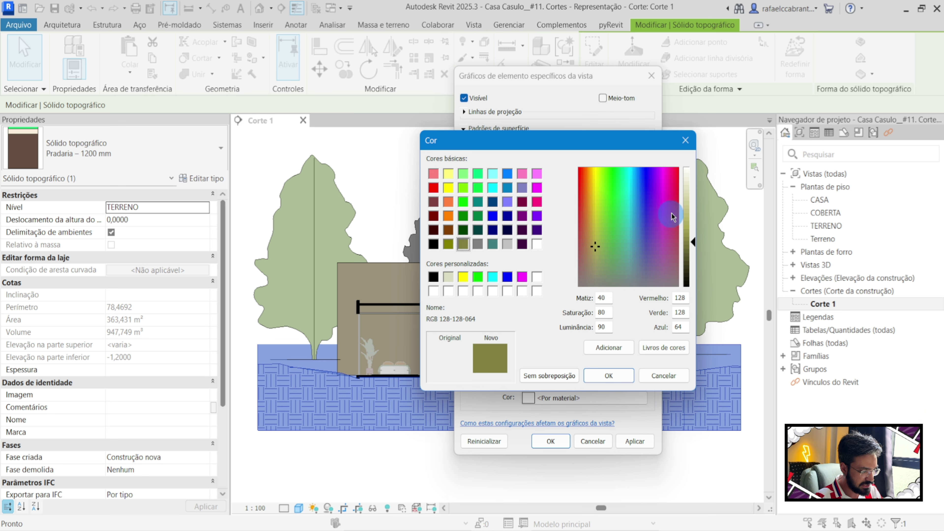
click(690, 203)
drag(691, 200, 692, 191)
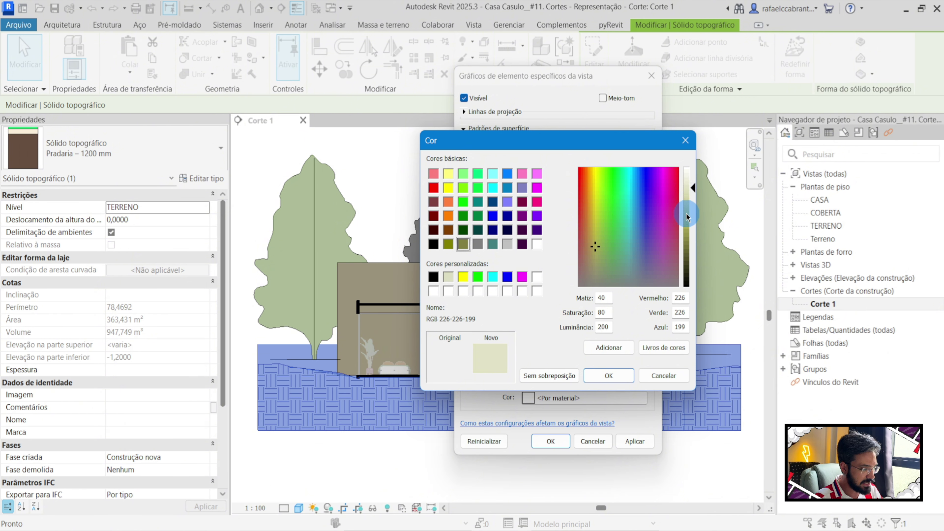
click(610, 389)
click(611, 377)
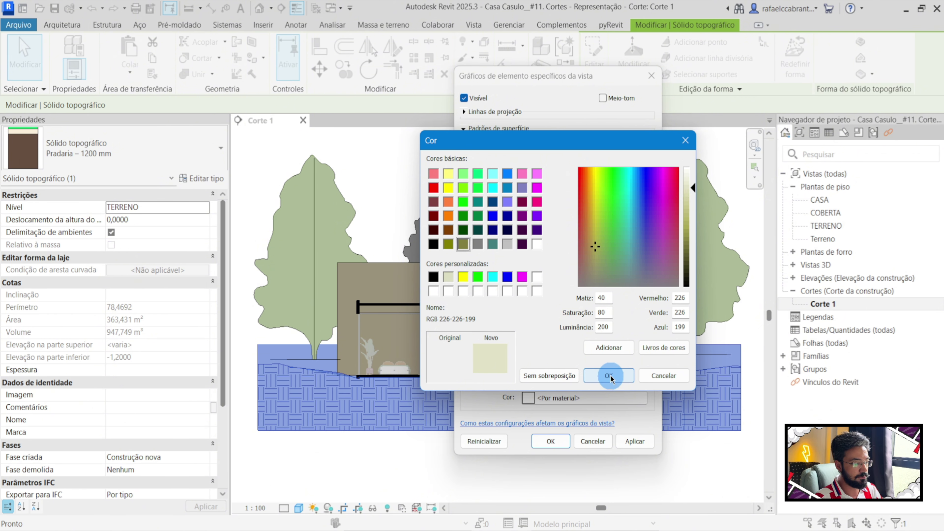
click(634, 442)
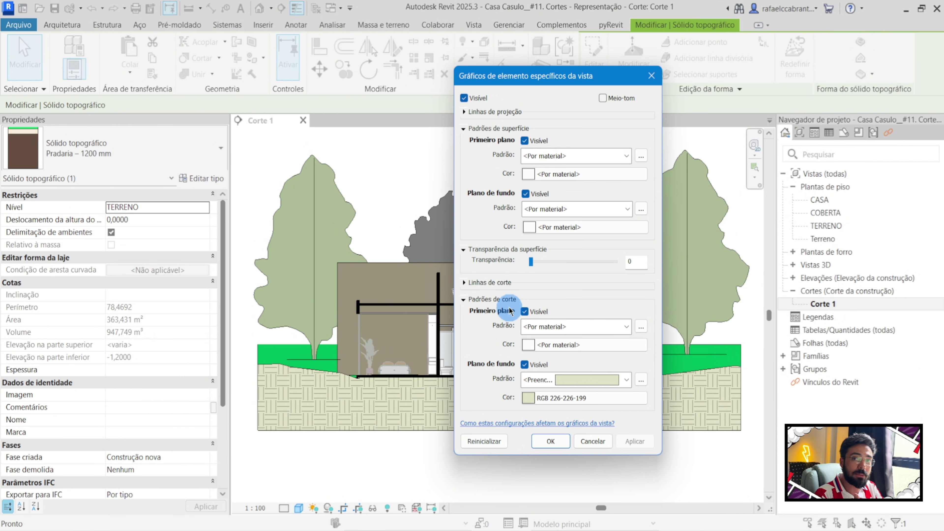
Step: Set the terrain's cut foreground pattern to Areia - densa in brown RGB 128-064-000 and apply it
click(545, 327)
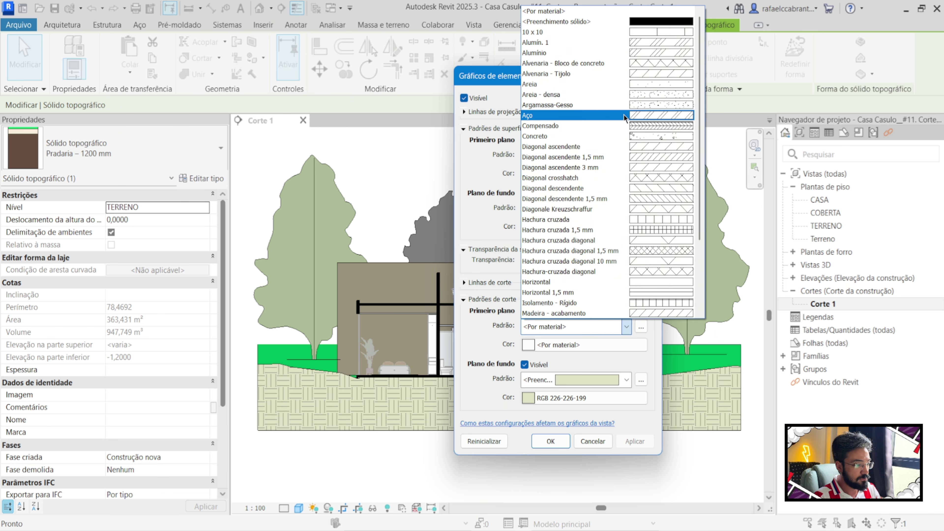
click(586, 95)
click(553, 346)
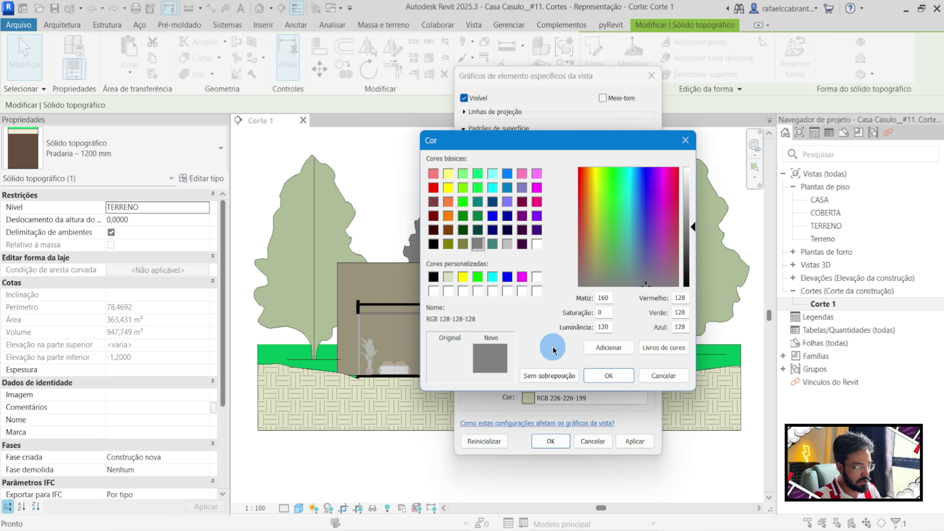
click(449, 231)
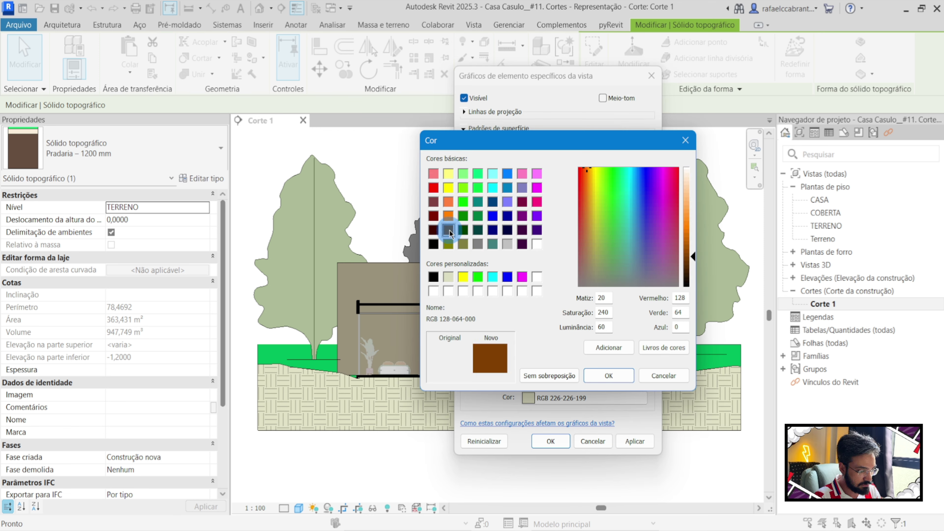
click(625, 376)
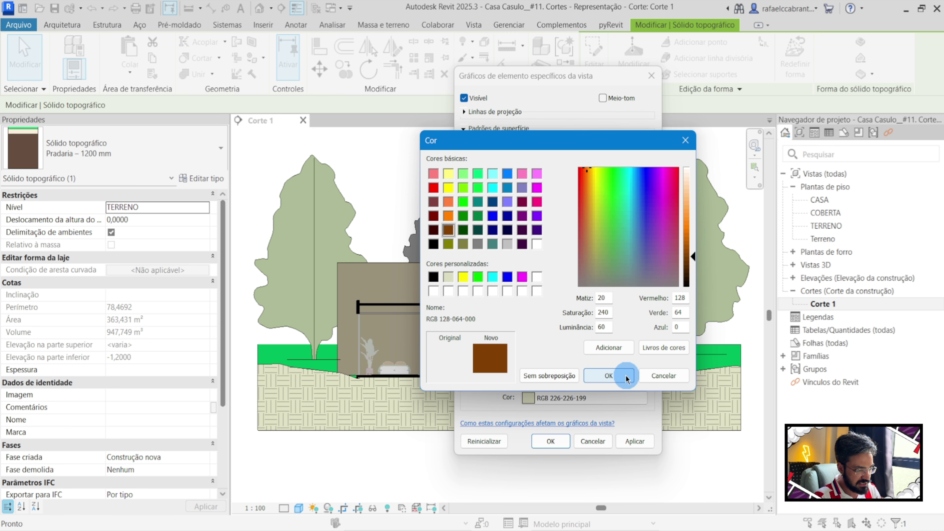
click(635, 441)
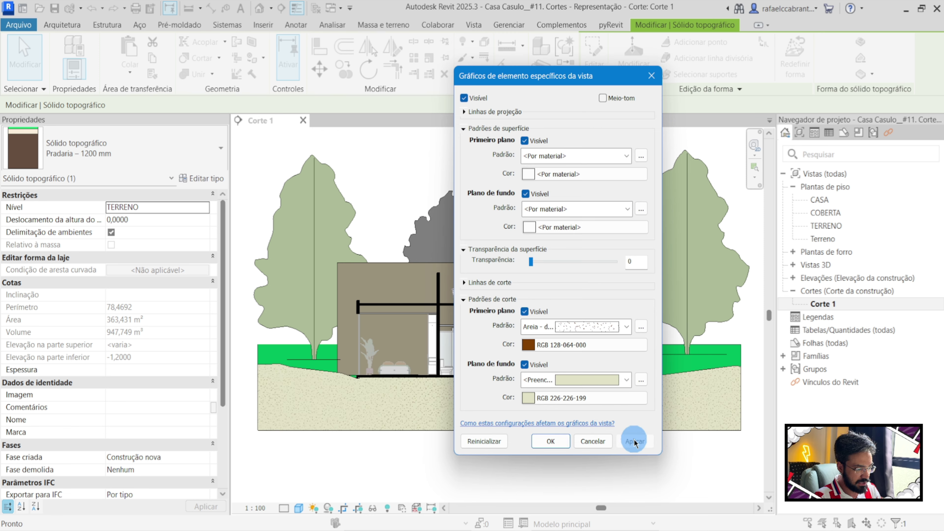
click(550, 449)
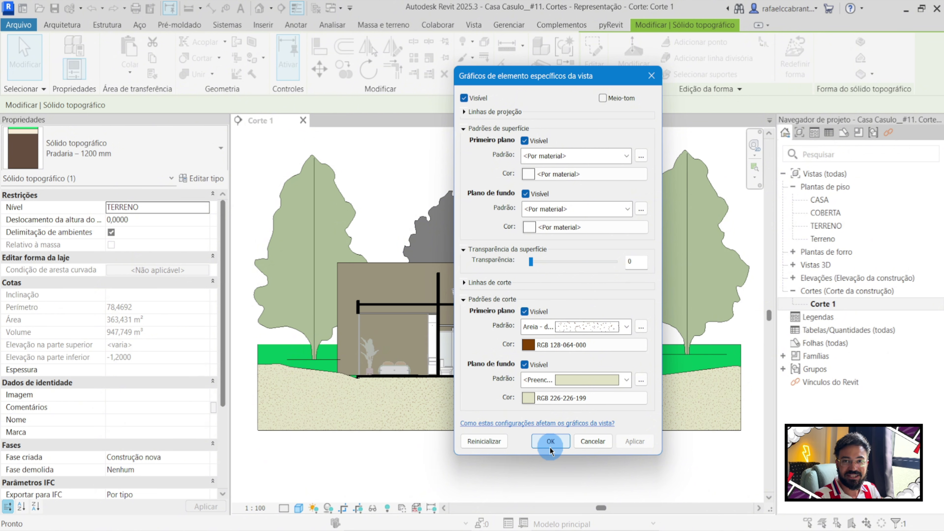
Step: Set the topographic solid's surface background pattern override to solid fill
click(393, 343)
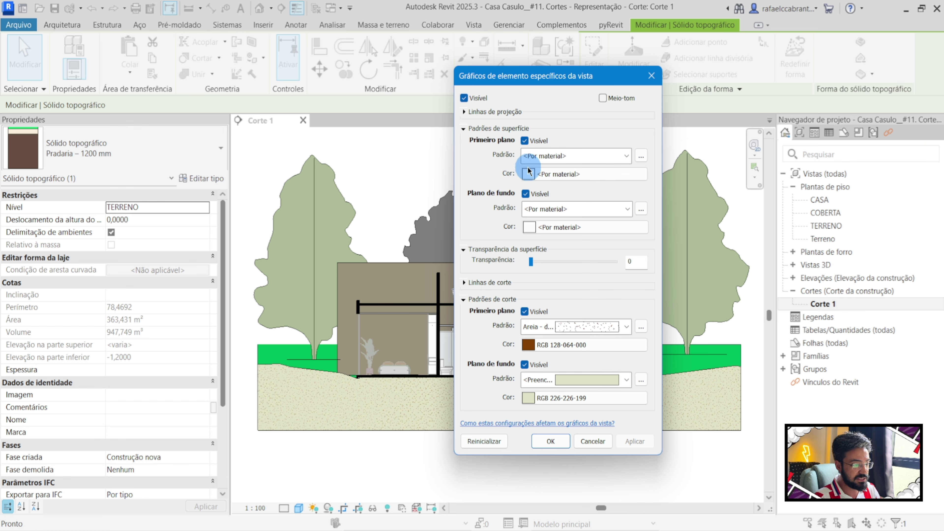
click(544, 210)
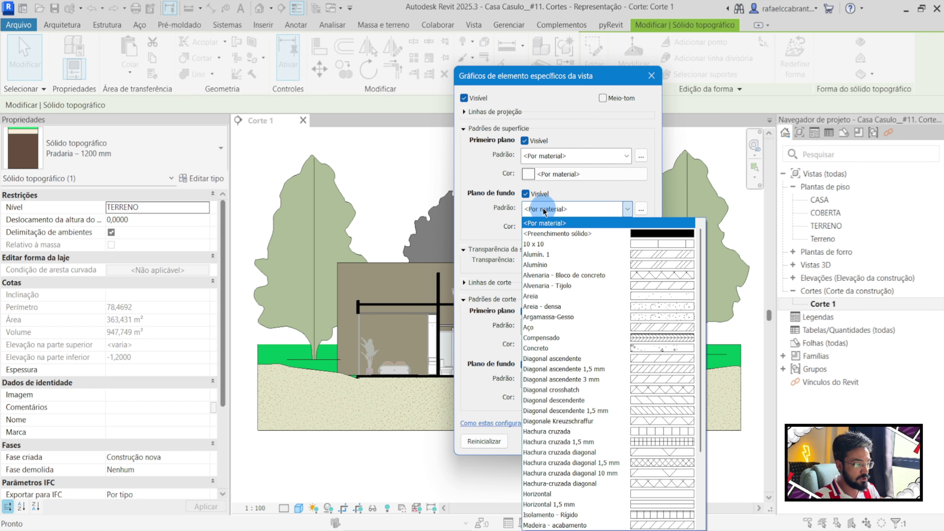
click(547, 234)
Step: Color the terrain's surface background light green RGB 198-255-198, then apply and accept the override
click(546, 227)
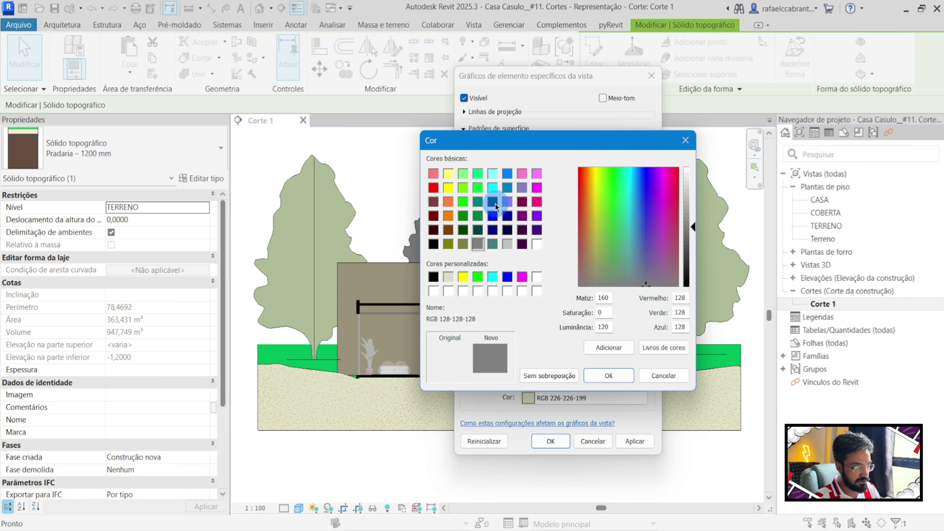
click(464, 217)
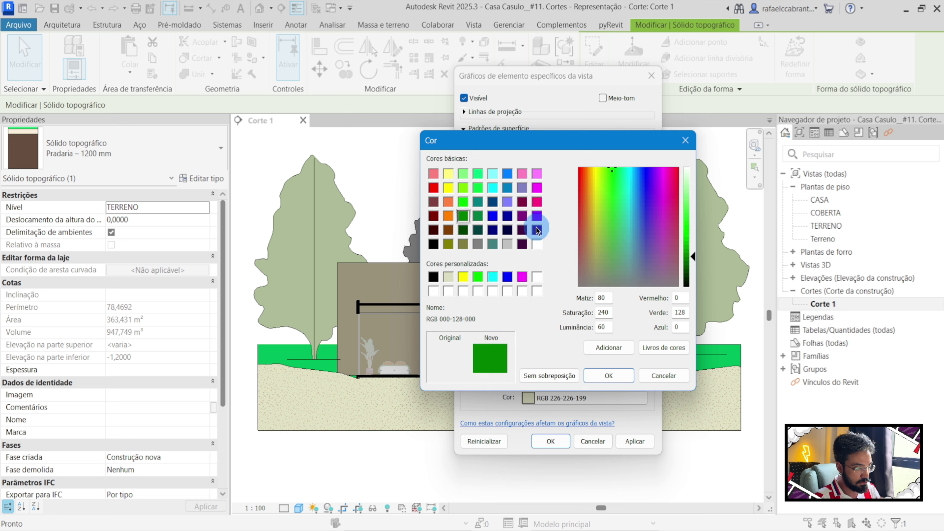
click(691, 184)
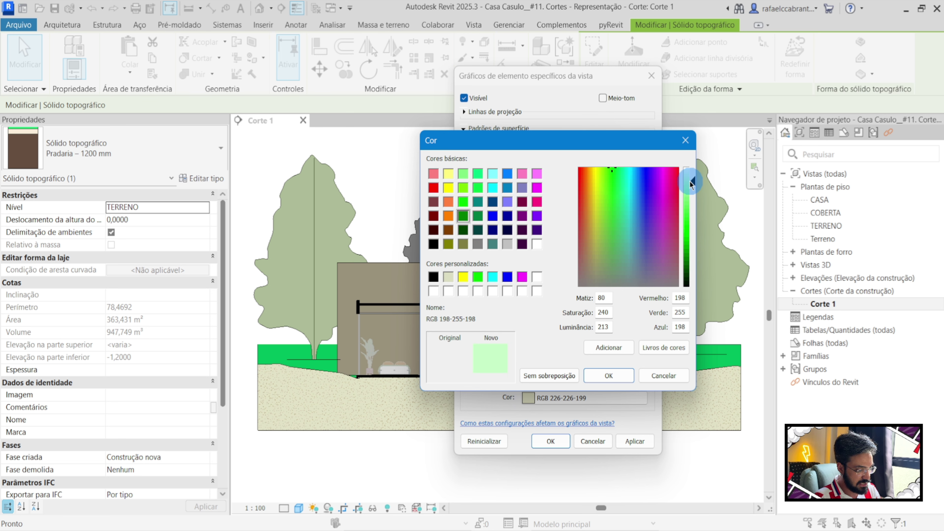
click(609, 376)
click(633, 442)
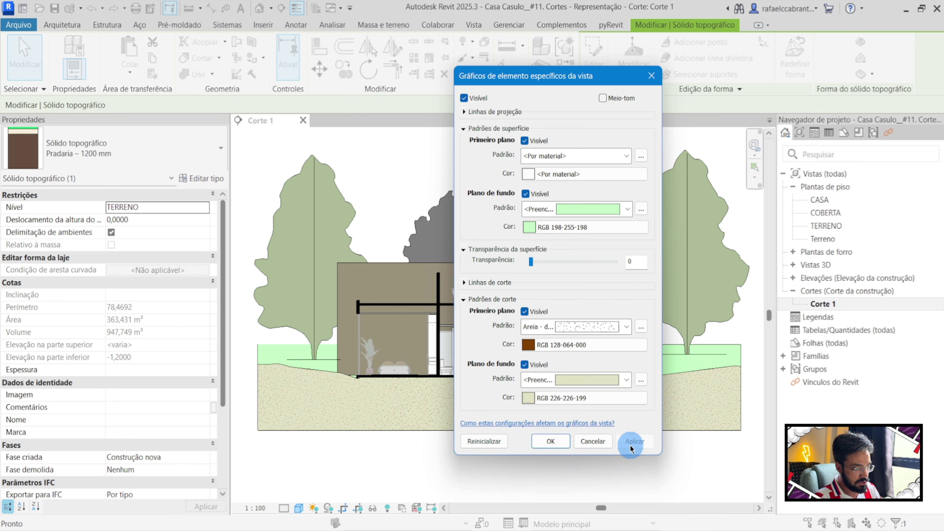
click(548, 446)
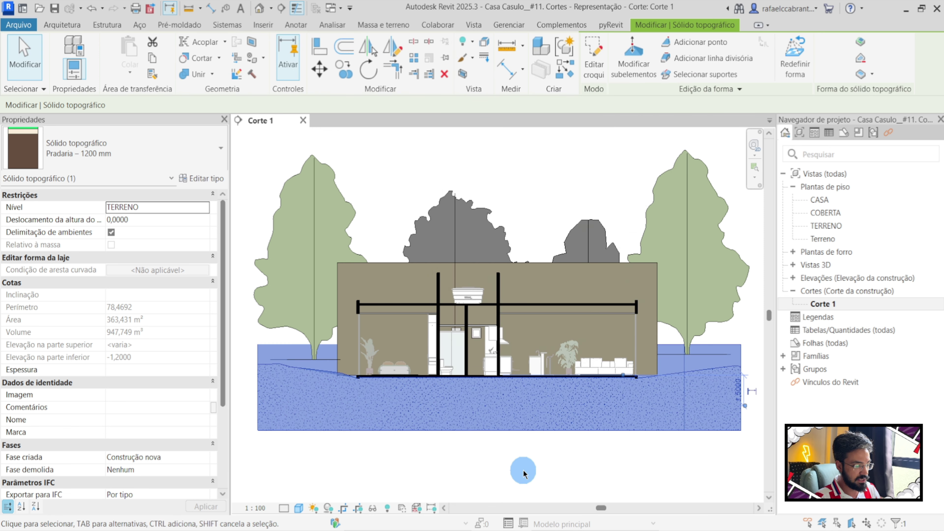
click(526, 472)
Step: Override the four background trees' graphics by element with halftone and 80 surface transparency, and accept the override
scroll(528, 473, down, 1)
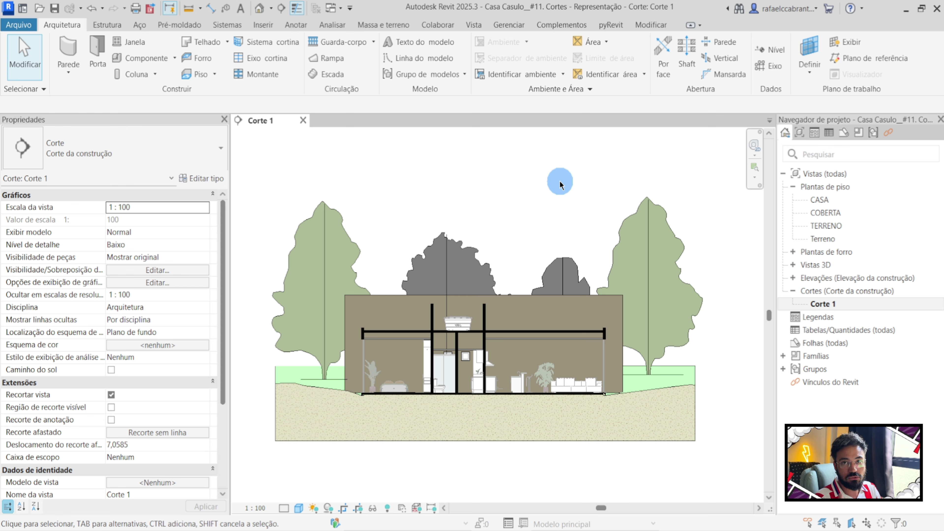
click(647, 225)
drag(677, 184, 277, 280)
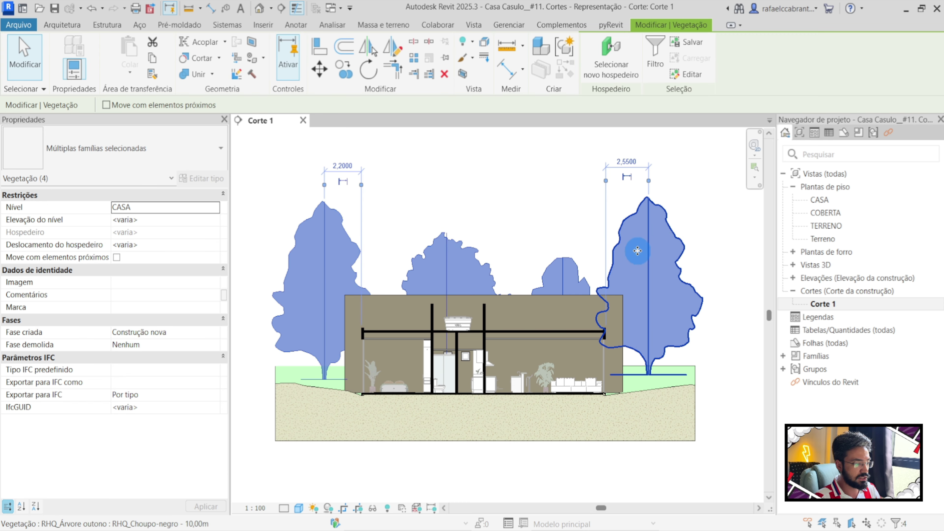
right_click(621, 253)
mouse_move(682, 285)
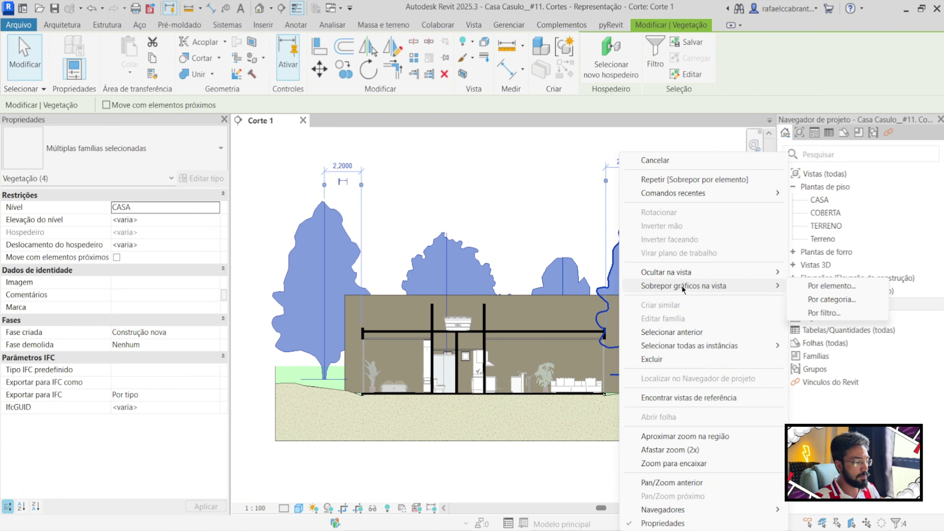
click(828, 288)
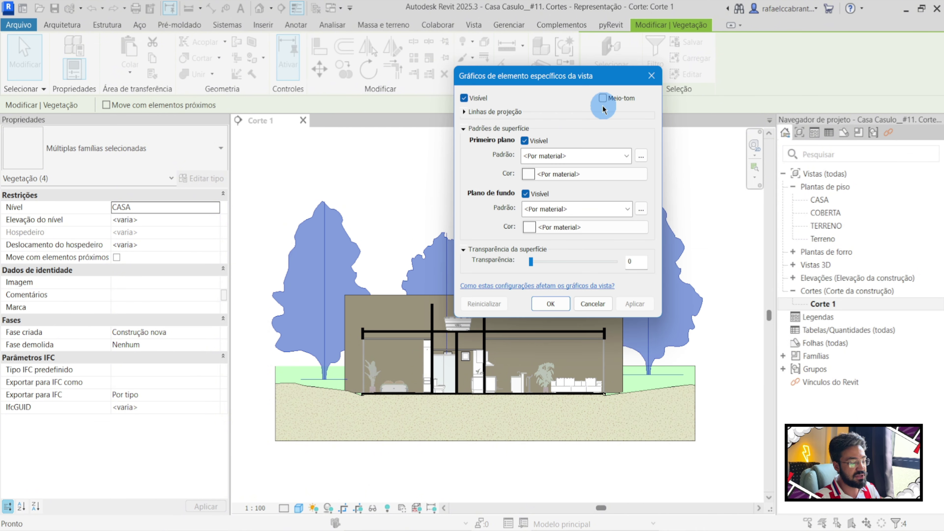
click(603, 98)
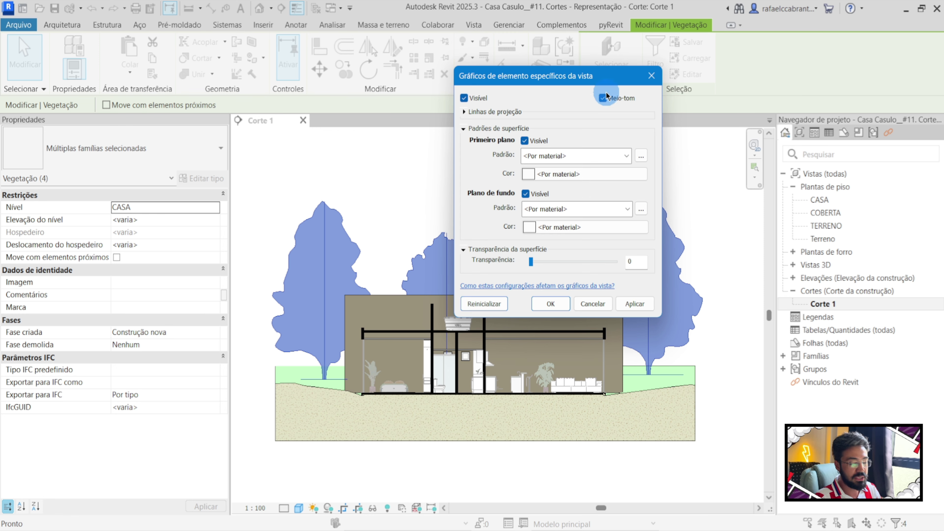
click(530, 261)
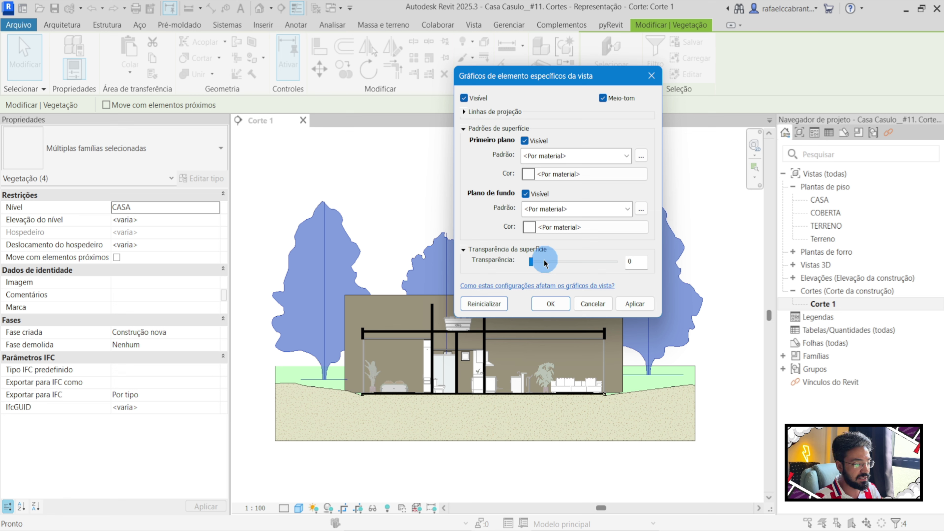
drag(532, 265, 596, 268)
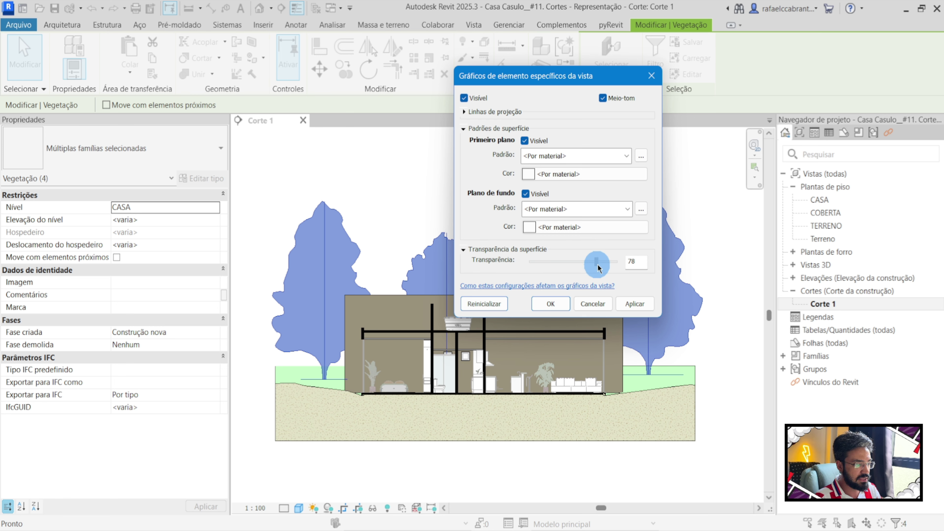
click(633, 304)
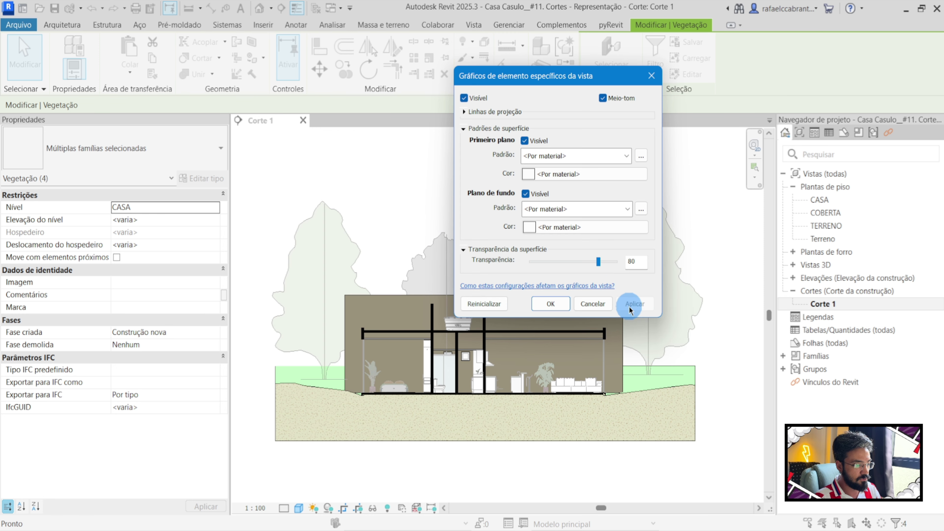
click(551, 304)
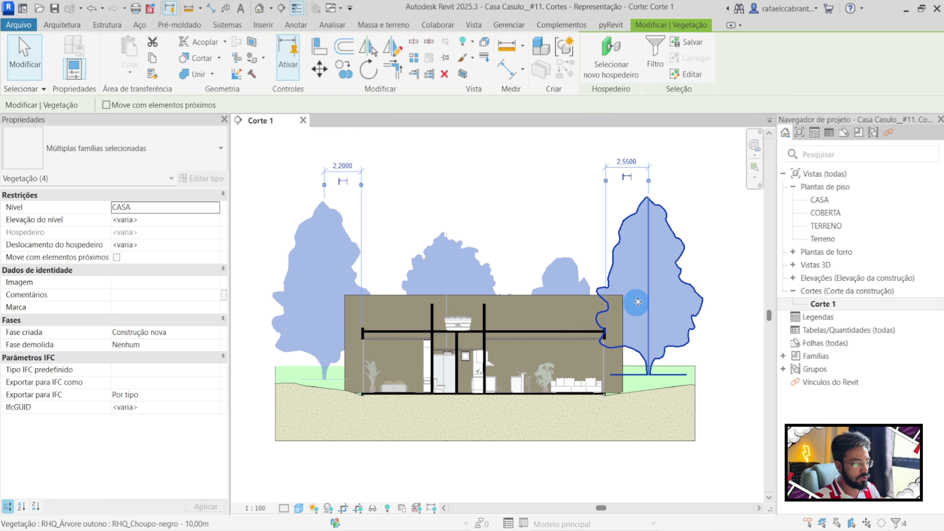
click(716, 247)
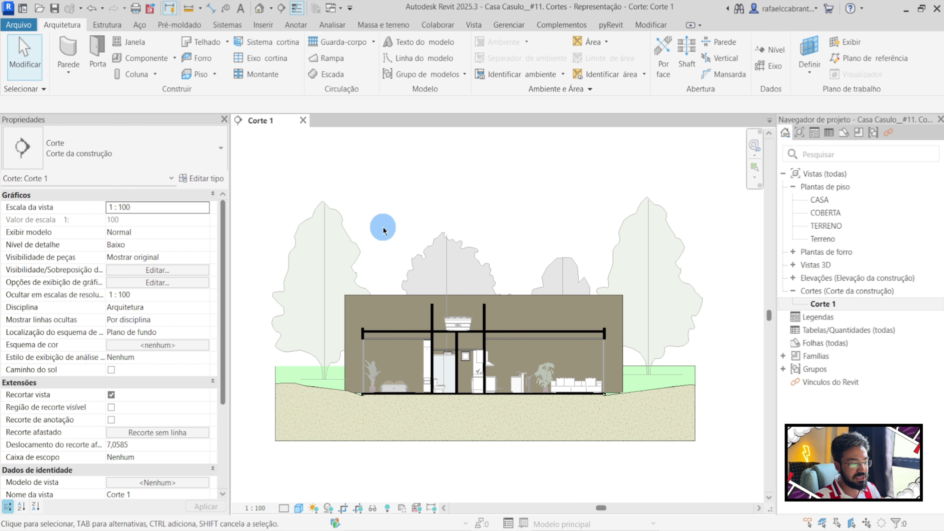
Step: Set the Linework tool's line style to <Linhas invisíveis> for hiding unwanted lines in the section
click(652, 26)
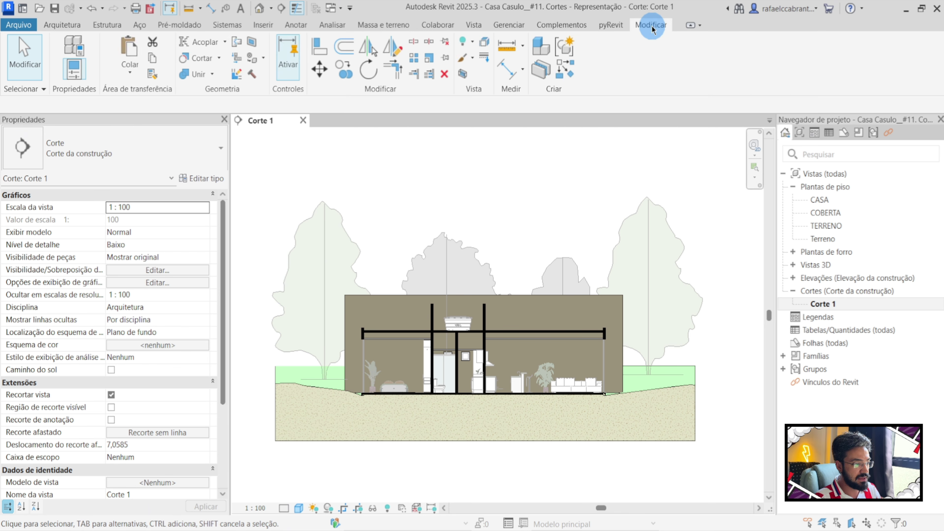
click(484, 58)
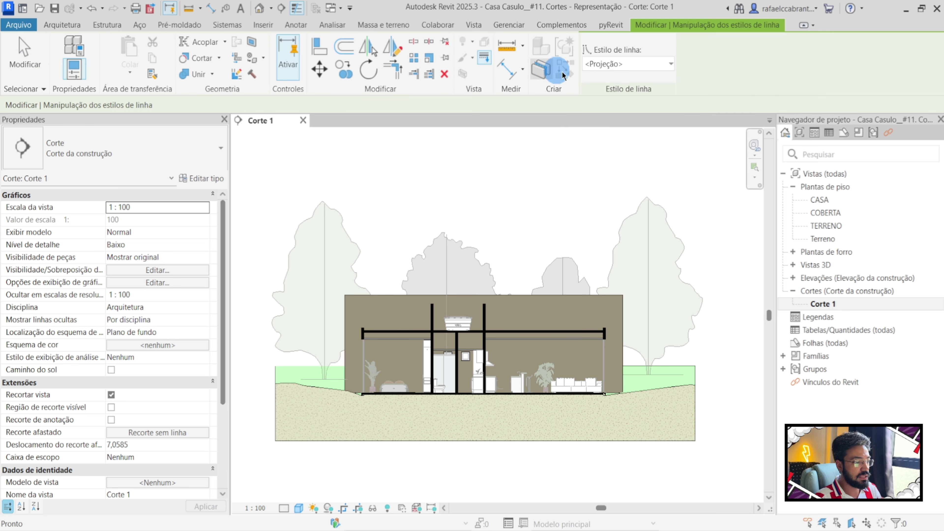
click(668, 66)
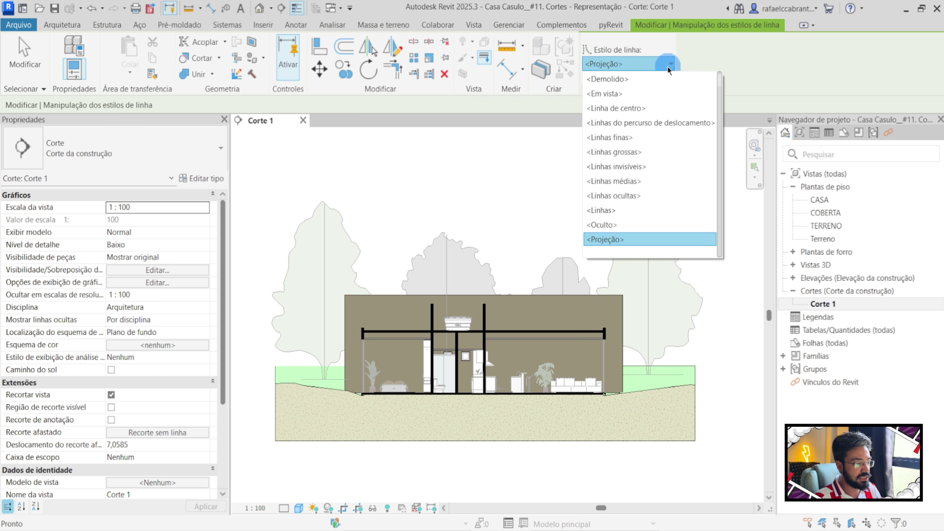
click(638, 167)
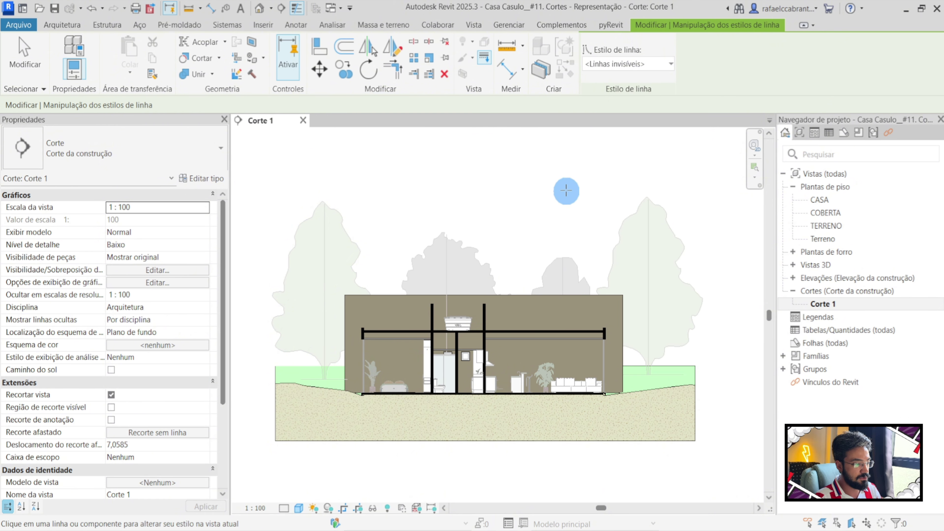
key(Escape)
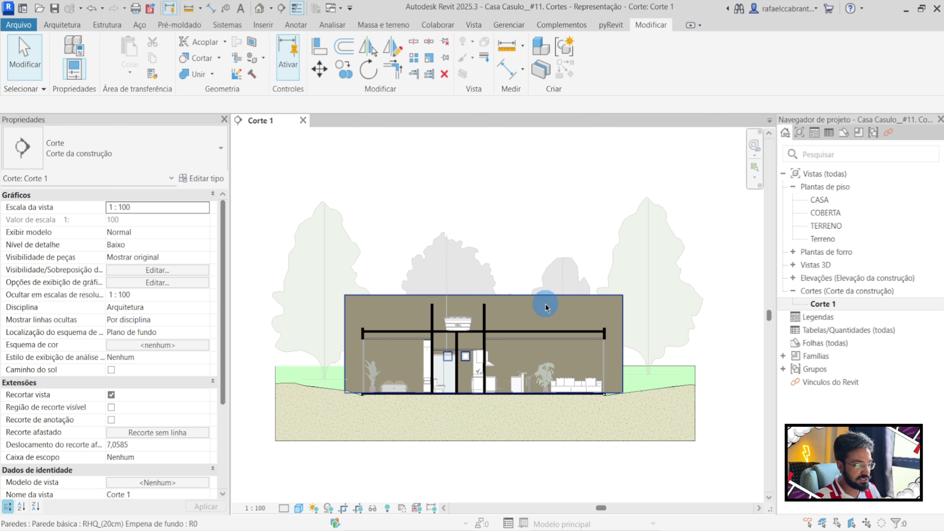
scroll(520, 316, up, 3)
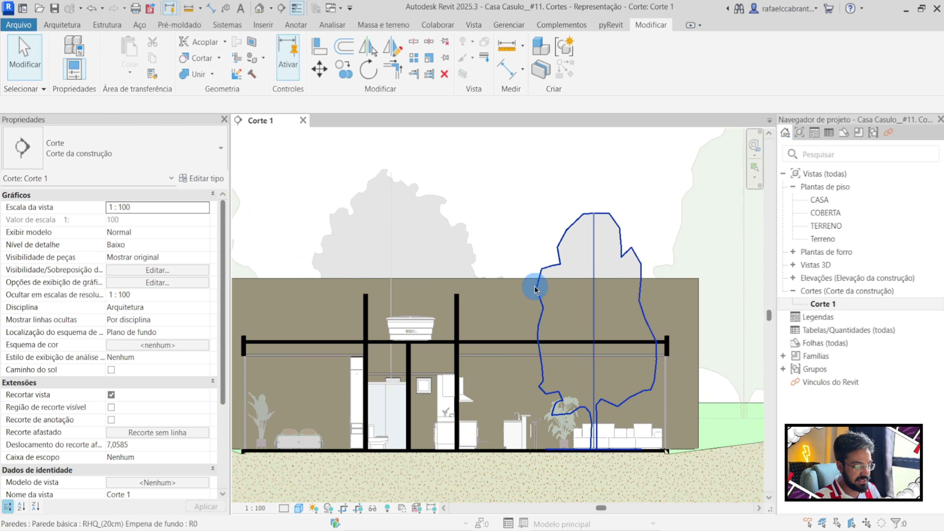
click(520, 305)
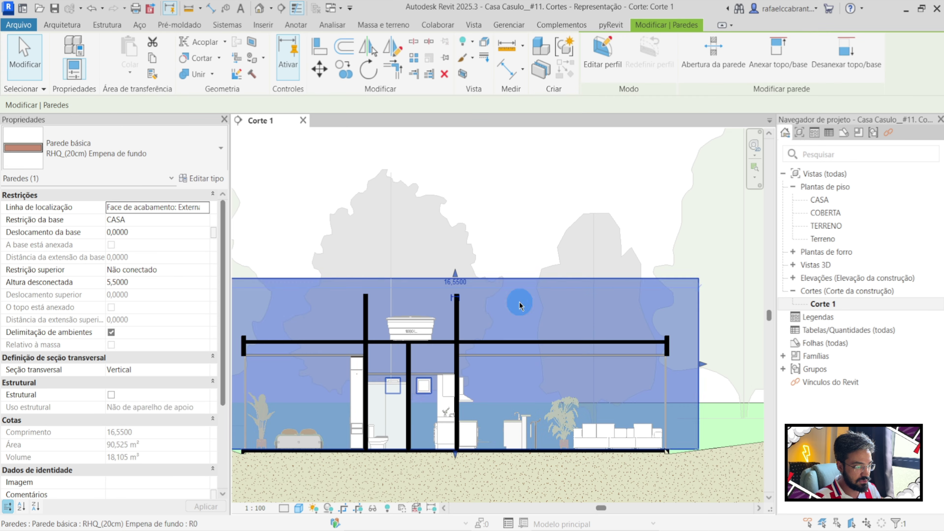
key(Escape)
scroll(535, 244, down, 2)
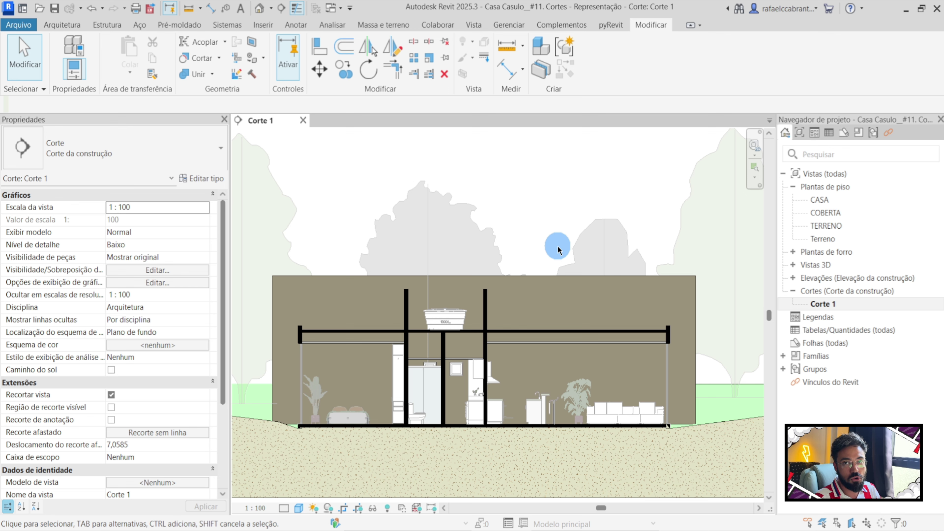
Step: Open the Pedra bruta material of the first finish layer in the RHQ_(20cm) Empena de fundo wall type's structure
click(536, 299)
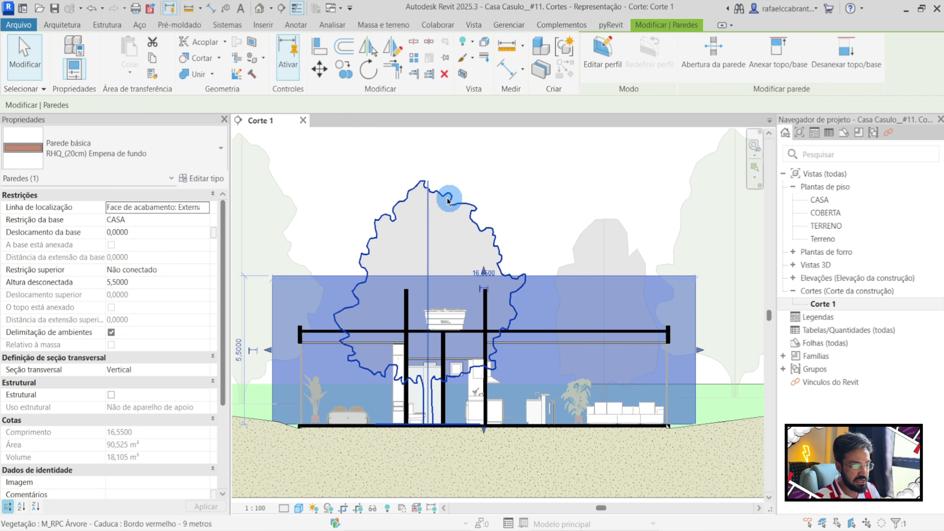
click(214, 182)
click(435, 162)
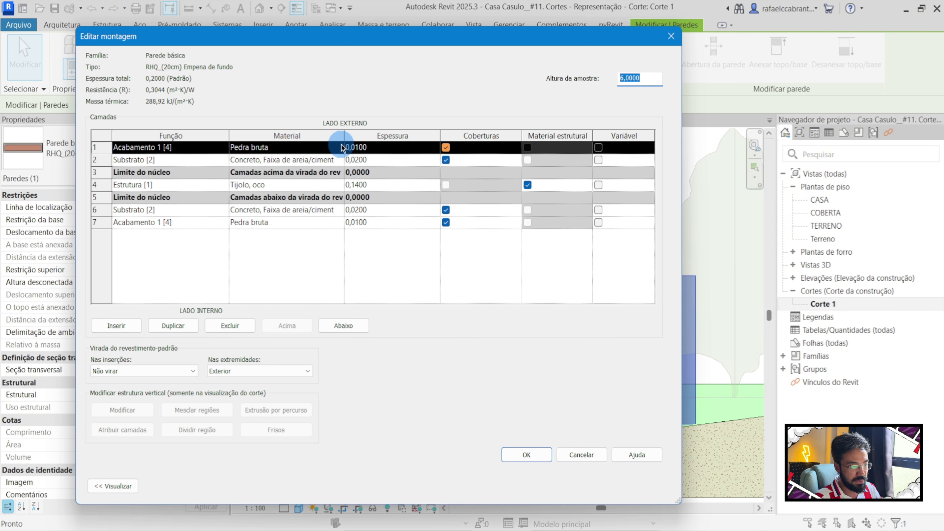
click(331, 148)
click(340, 147)
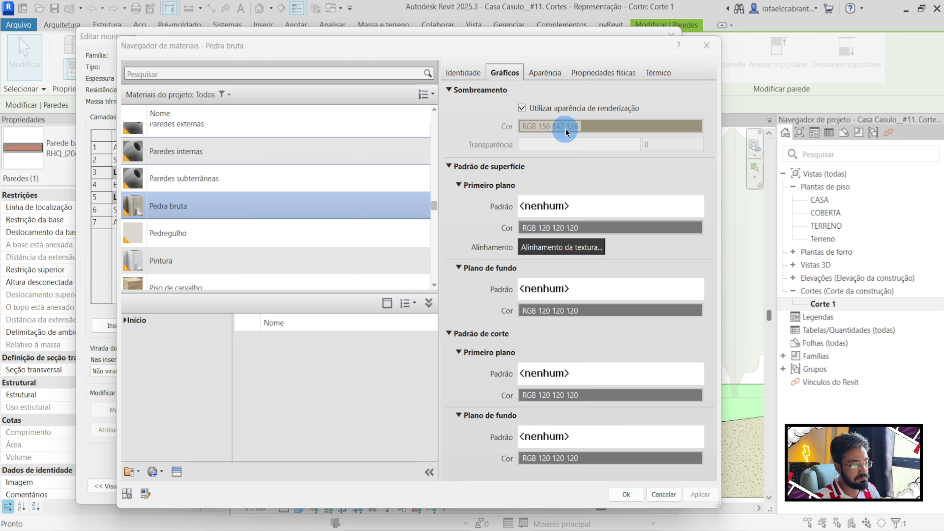
Step: Turn off render appearance for Pedra bruta, set its shading color to RGB 225-223-217, and accept the material and wall type changes
click(613, 130)
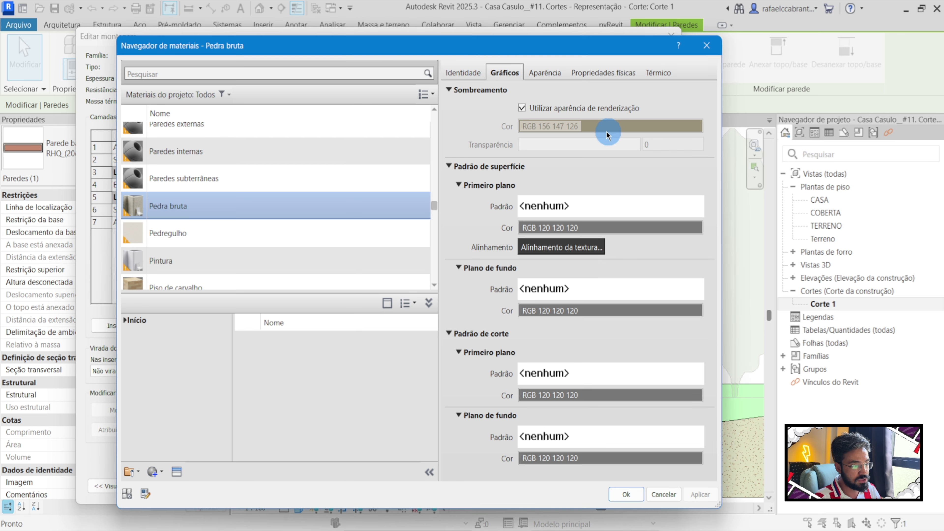
click(522, 108)
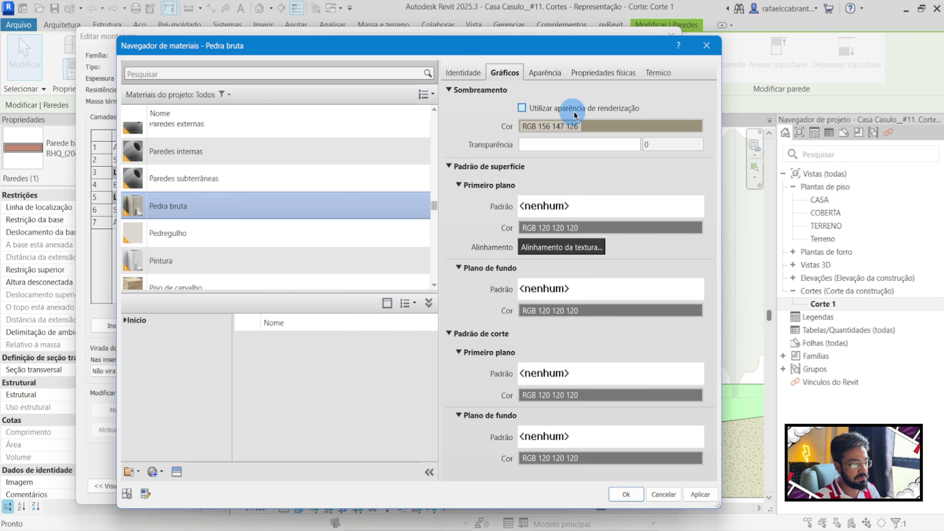
click(596, 130)
drag(548, 204, 550, 195)
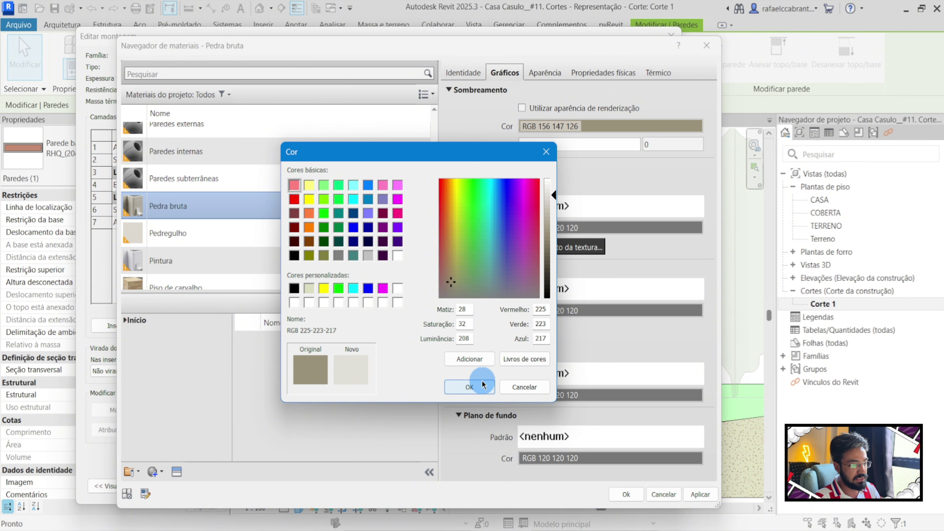
click(469, 388)
click(700, 494)
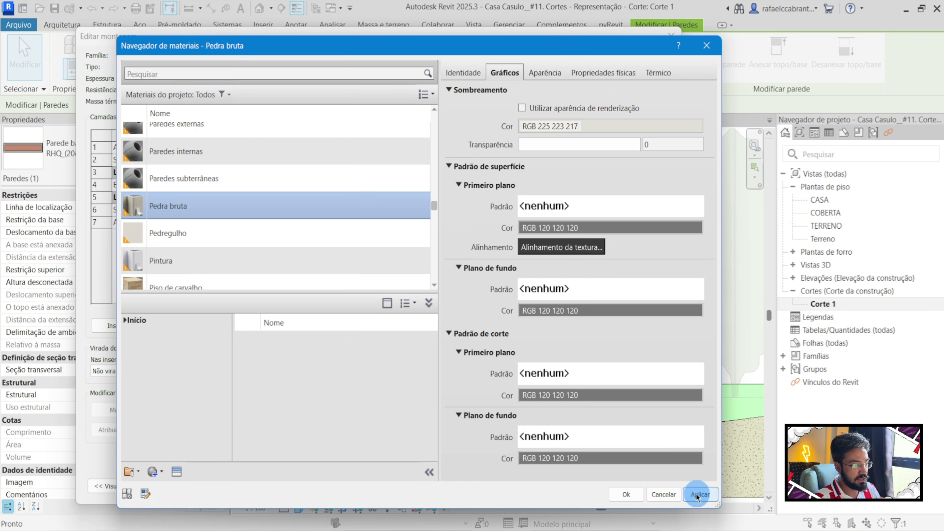
click(626, 494)
click(527, 453)
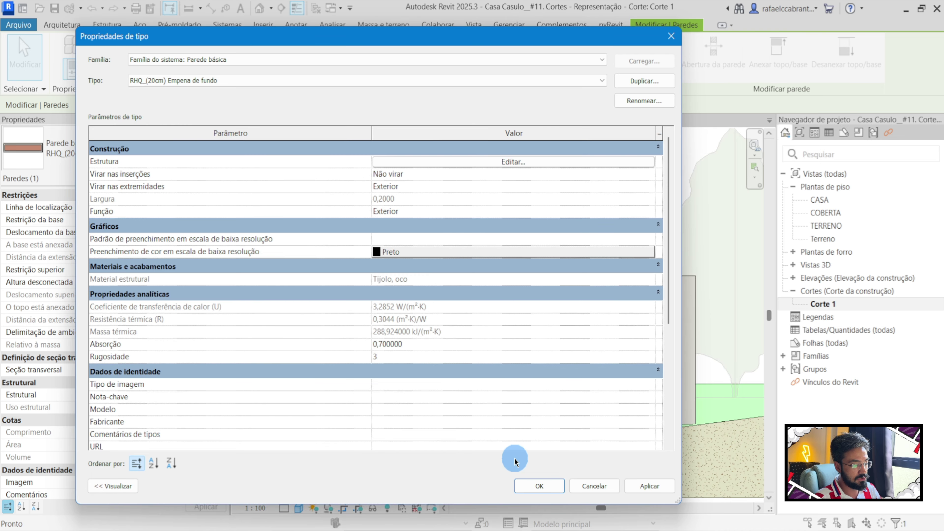
click(526, 488)
key(Escape)
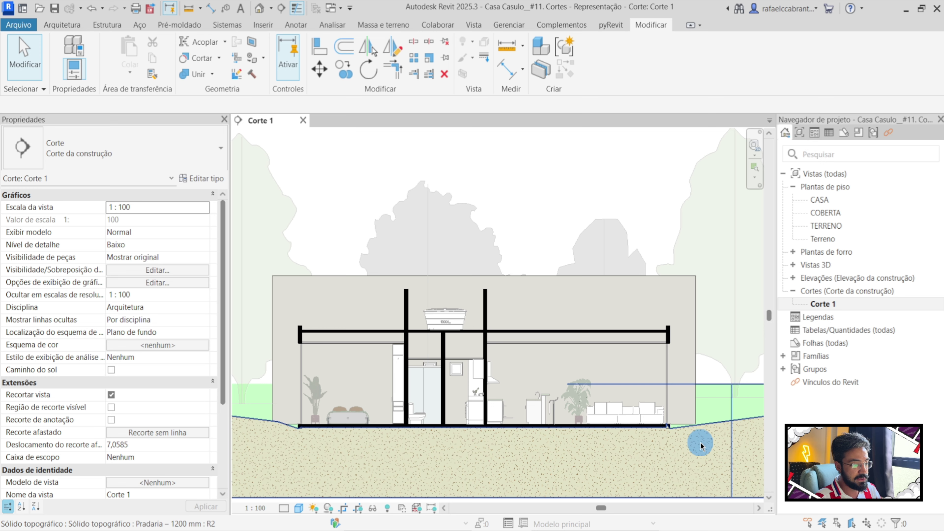
scroll(696, 443, down, 3)
scroll(636, 430, down, 2)
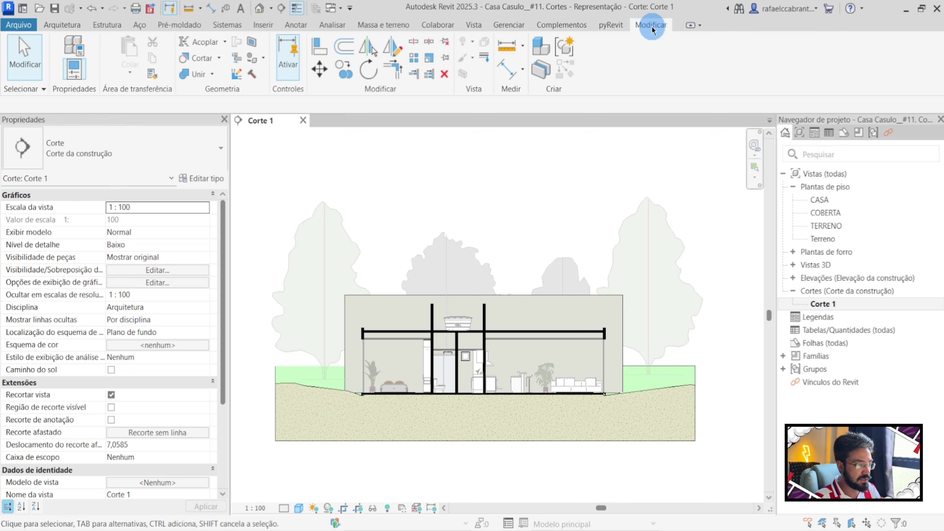
Step: Hide the terrain's outer side and base lines and the straight top edge of the green background terrain using Linework with <Linhas invisíveis>
click(483, 58)
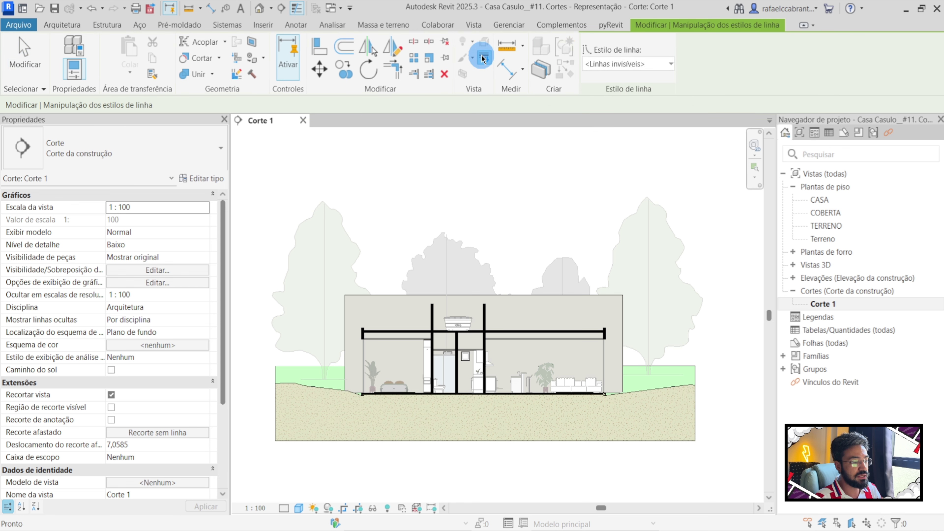
click(661, 64)
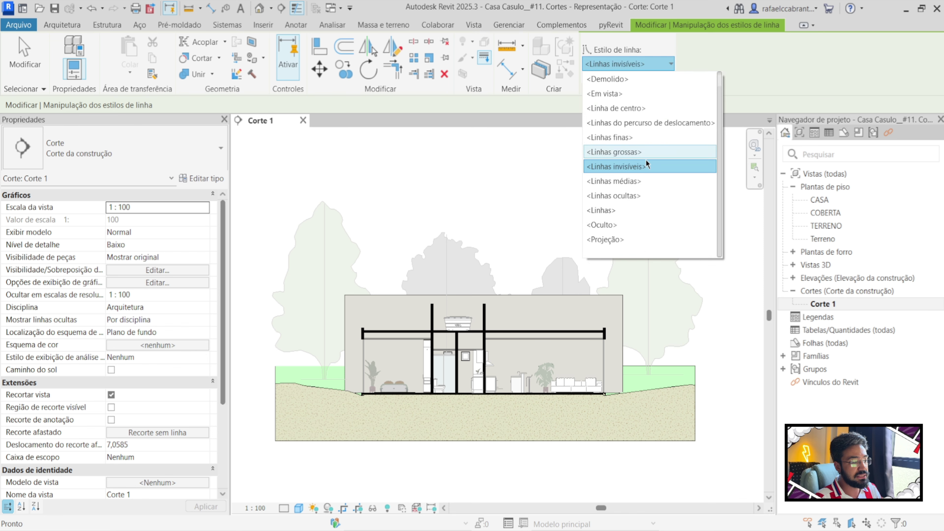
click(647, 170)
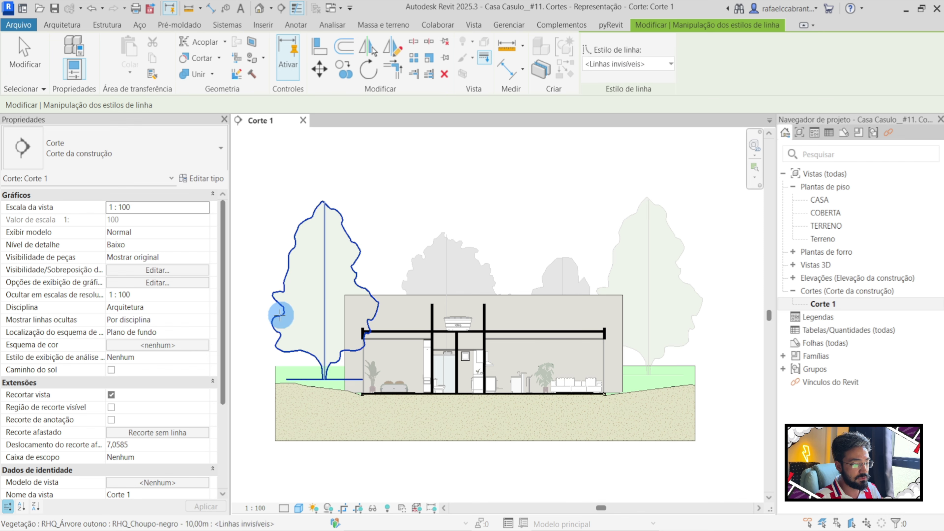
click(273, 374)
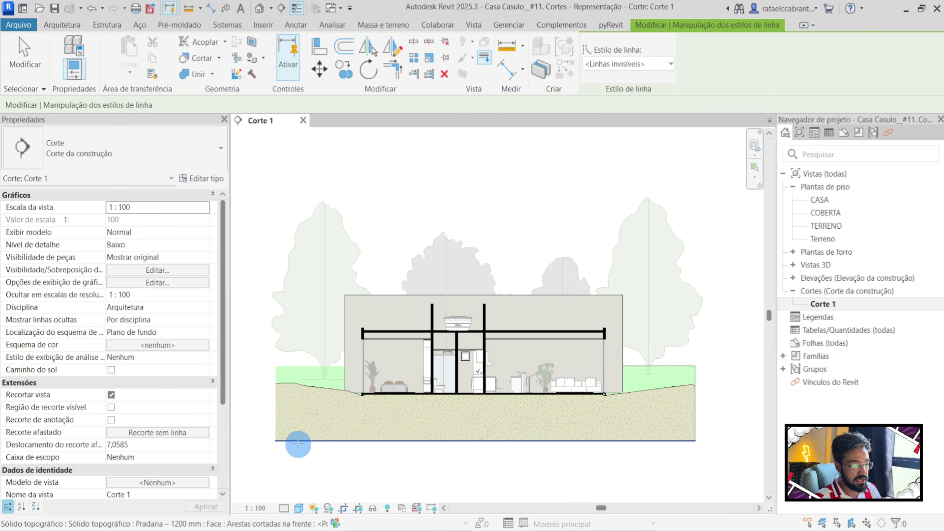
click(697, 420)
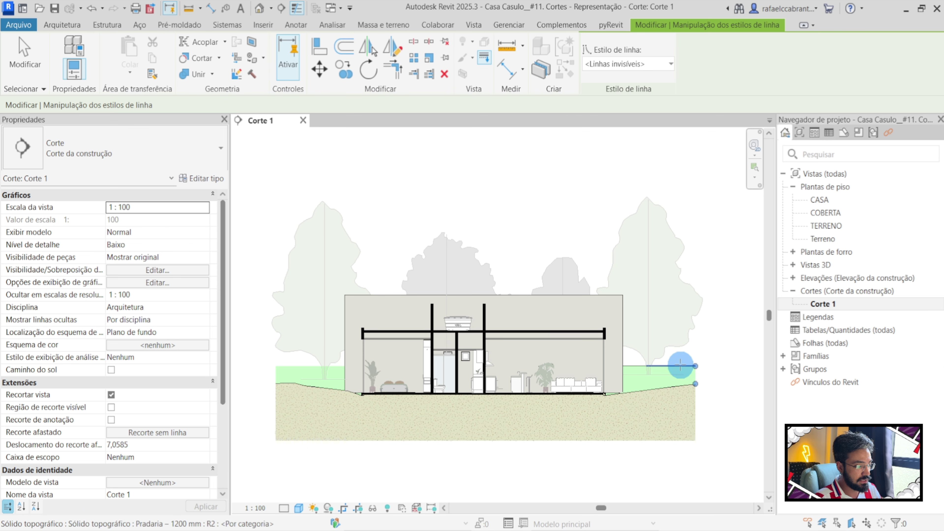
click(634, 366)
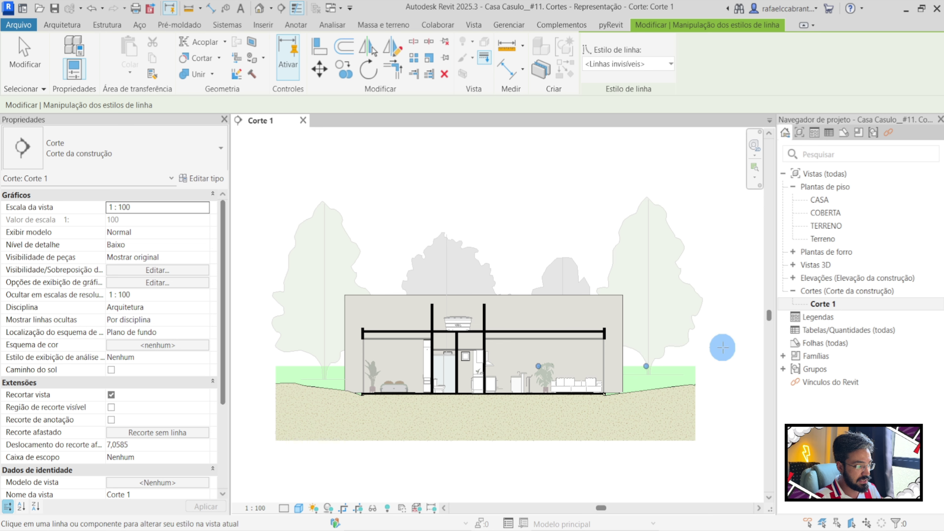
key(Escape)
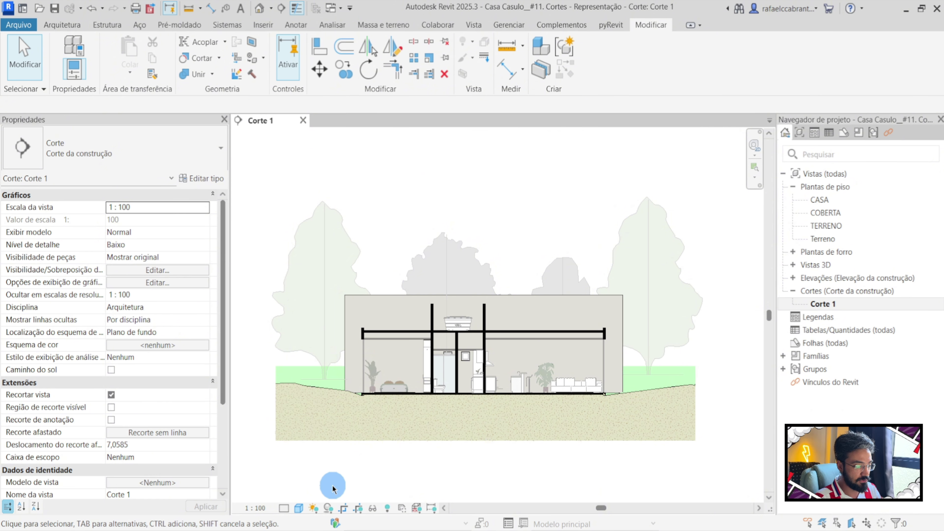
Step: Open the graphic display options of Corte 1, expanding the background settings and collapsing the model display settings
click(300, 509)
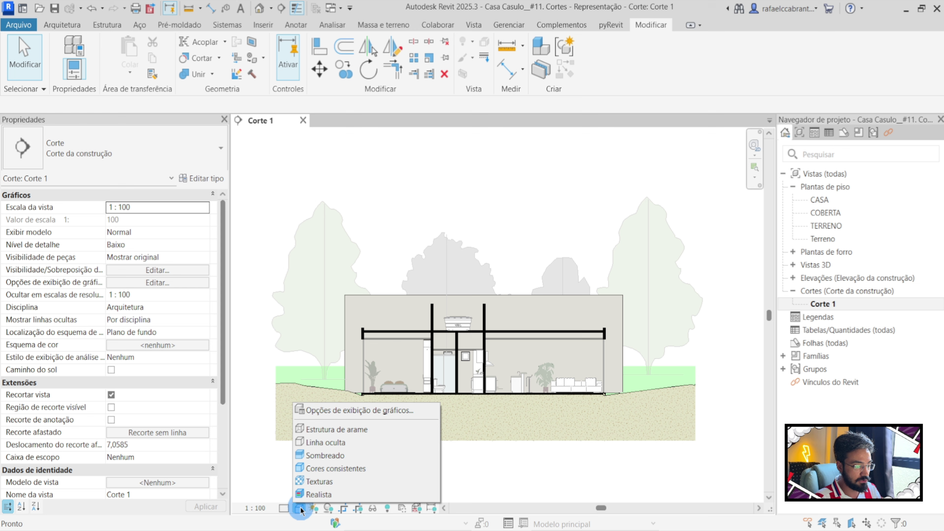
click(347, 413)
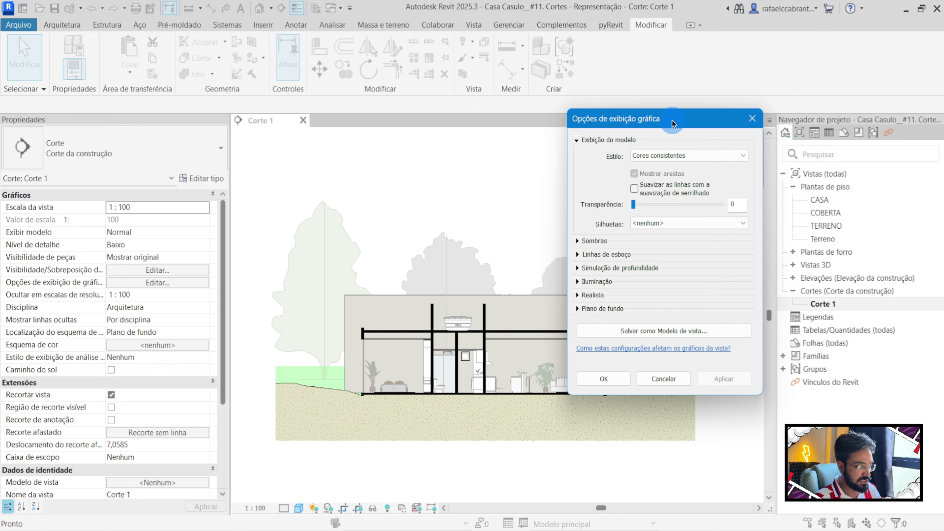
drag(674, 124, 662, 142)
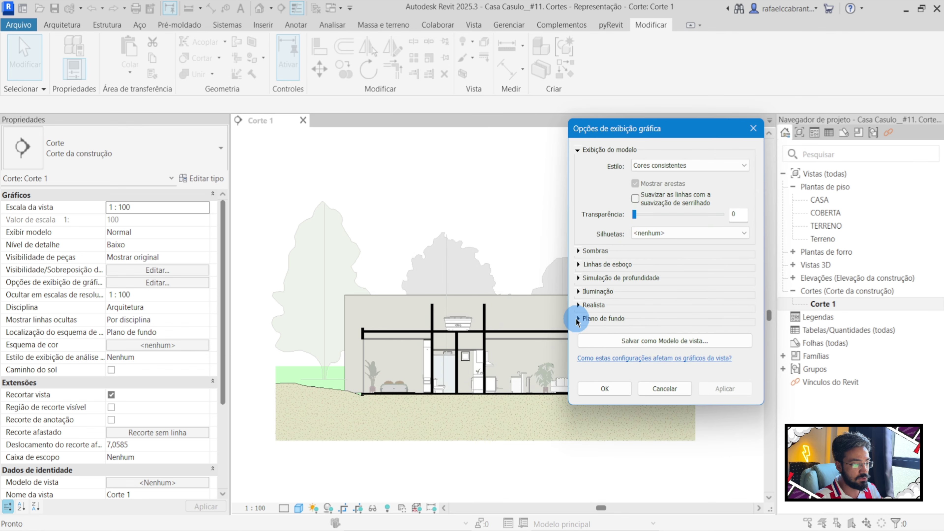
click(578, 319)
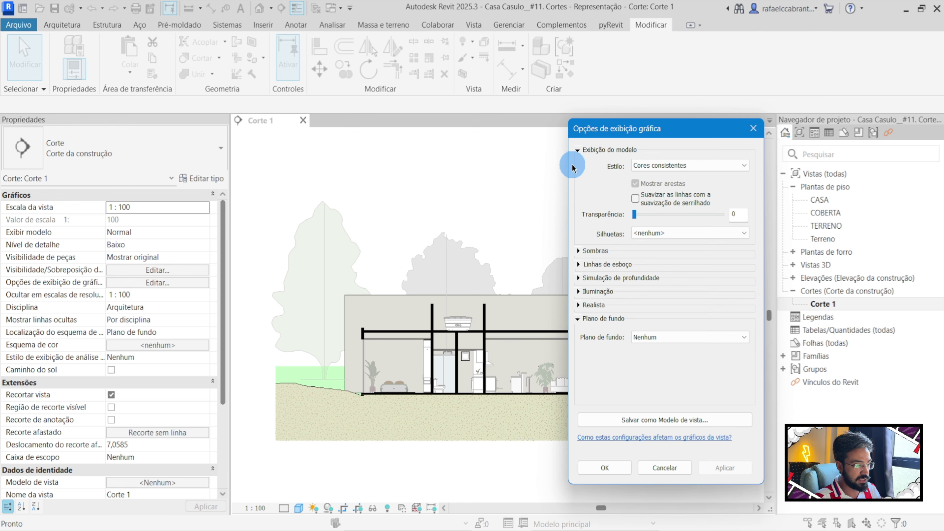
click(578, 150)
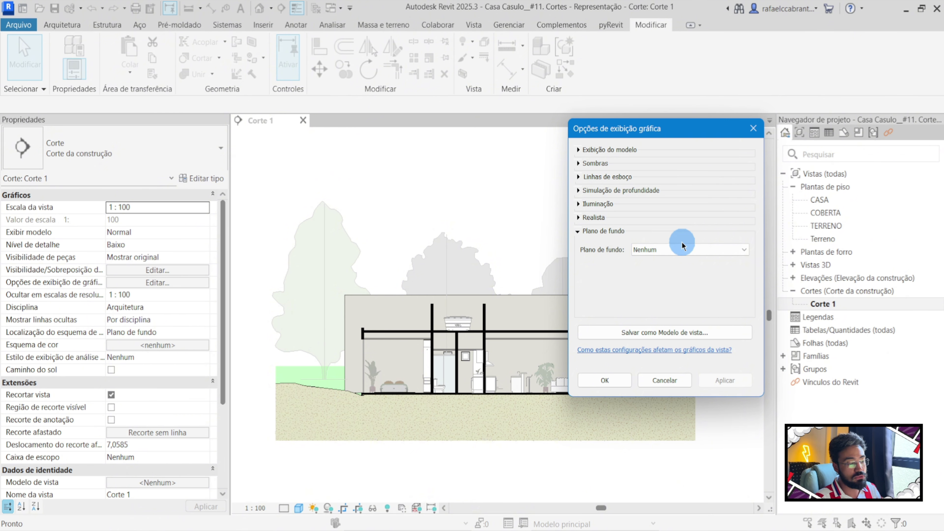
Step: Try the Céu background for the section view and apply it
click(667, 249)
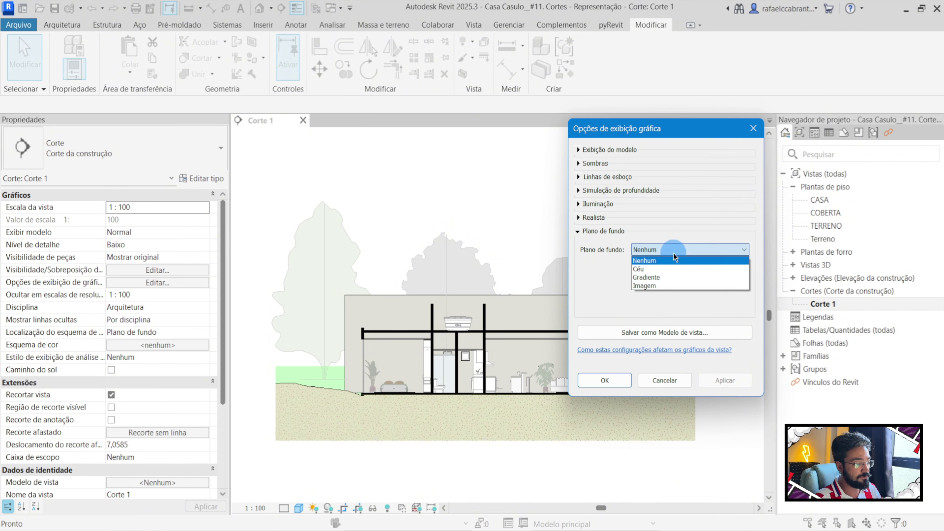
click(643, 269)
click(716, 380)
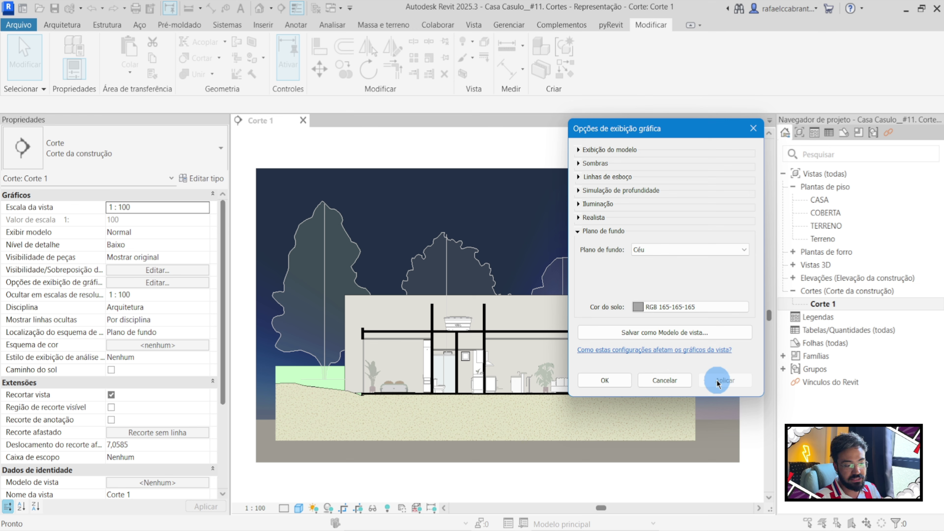
Step: Set the section view's background to Gradiente, apply it and accept the graphic display options
click(664, 250)
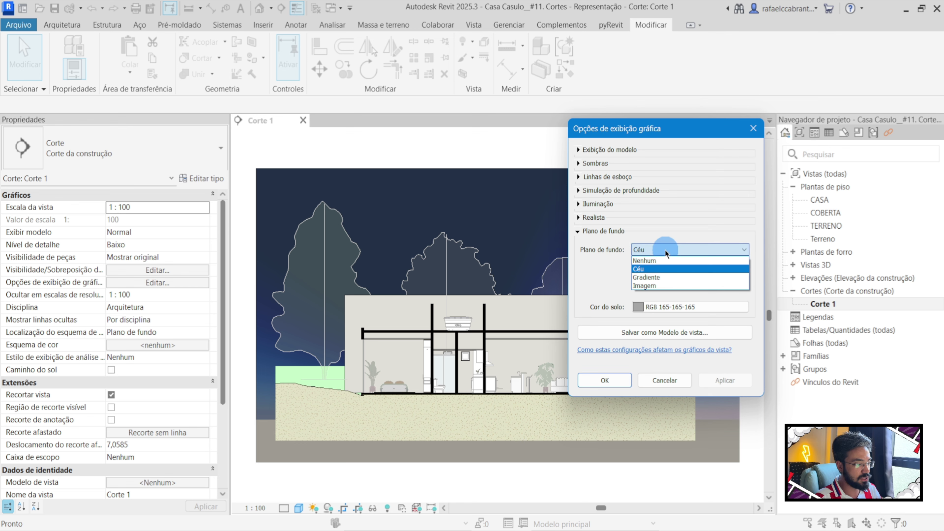
click(658, 277)
click(725, 380)
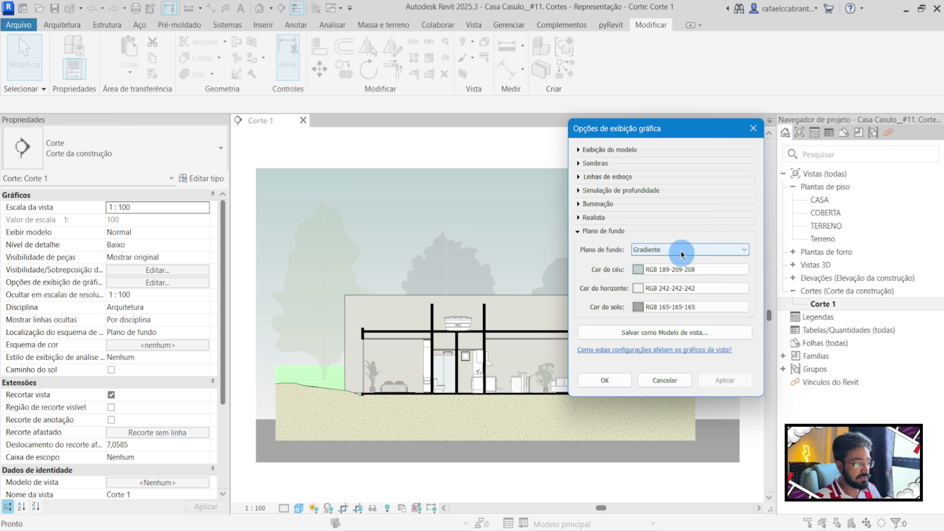
click(696, 253)
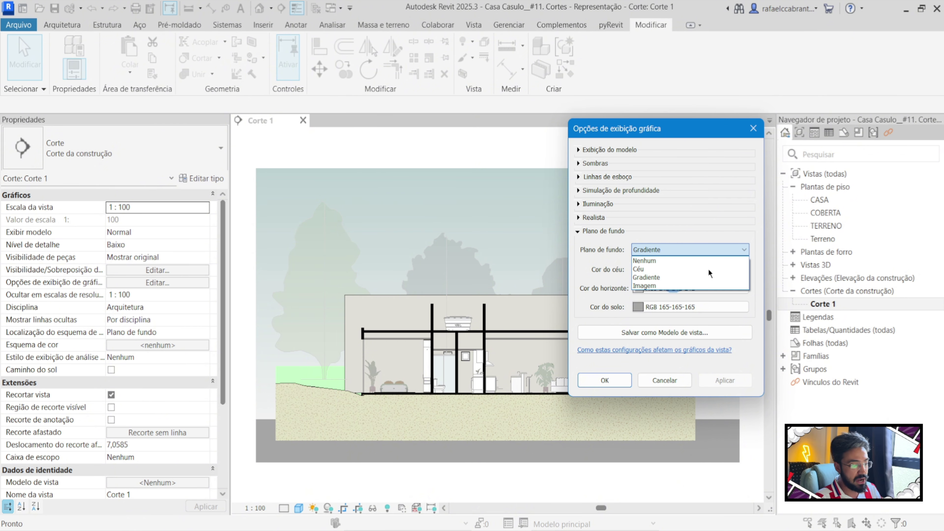
click(659, 274)
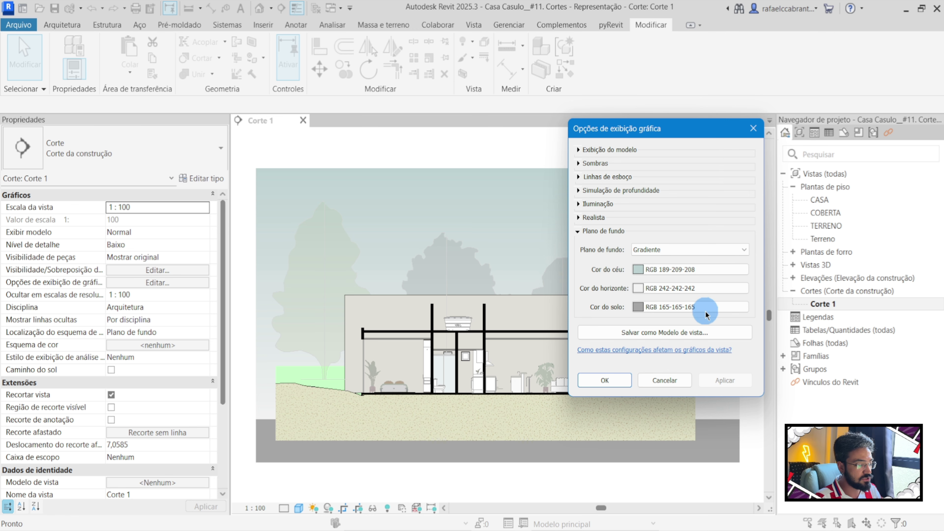
click(620, 379)
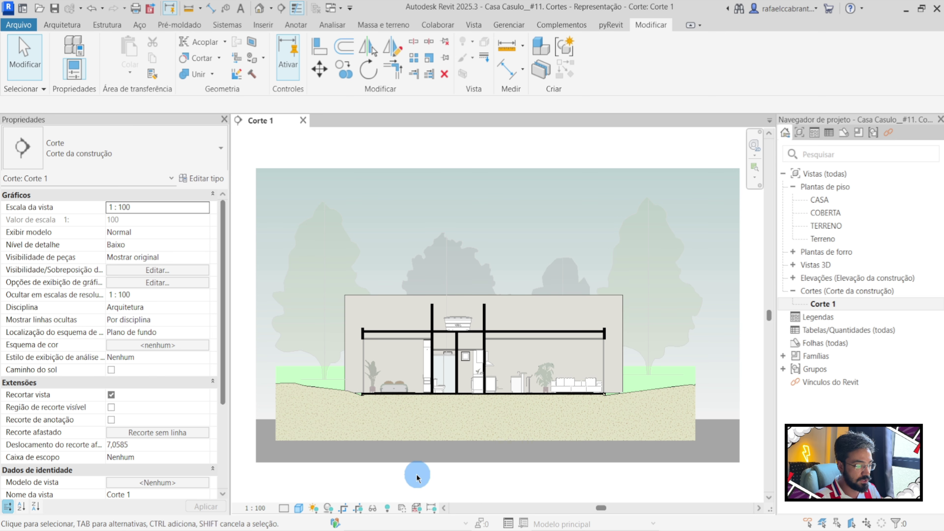
Step: Tighten the crop region's four sides to the terrain's ends, just above the trees and just below the house, leaving its boundary hidden
click(359, 509)
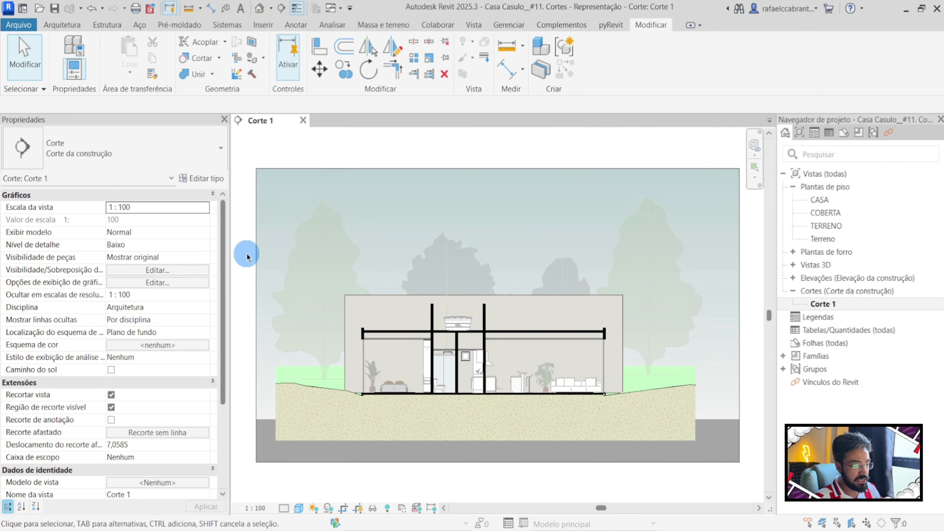
click(256, 261)
drag(255, 315, 276, 309)
drag(509, 463, 523, 409)
drag(740, 290, 694, 288)
drag(485, 168, 483, 191)
click(479, 457)
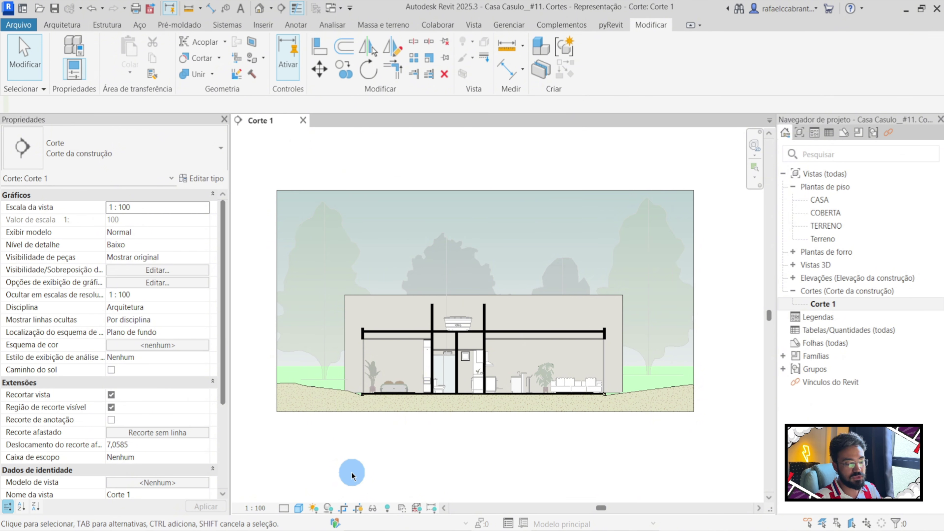
click(357, 509)
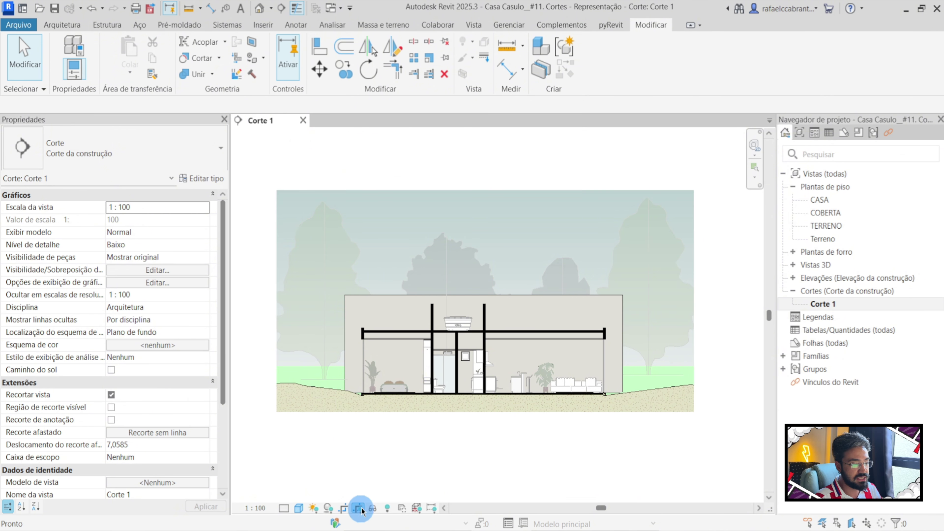
middle_click(600, 446)
middle_click(601, 445)
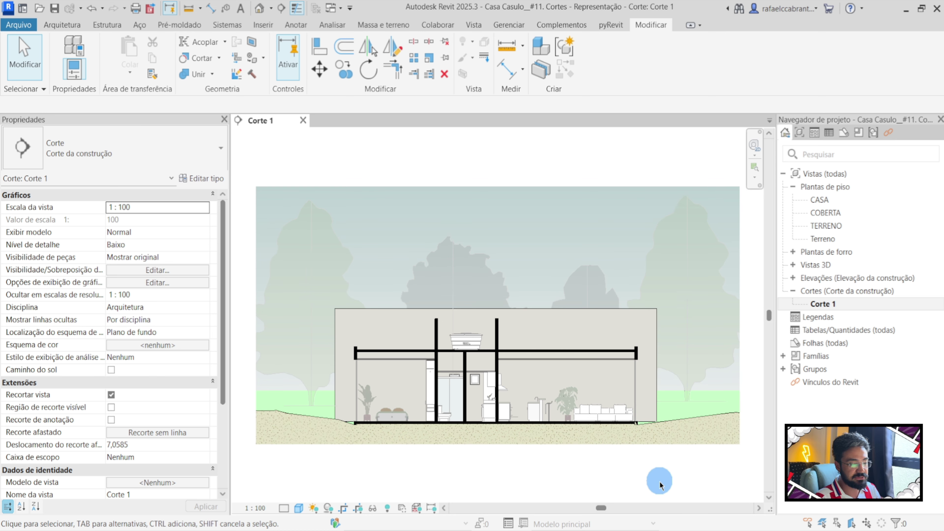